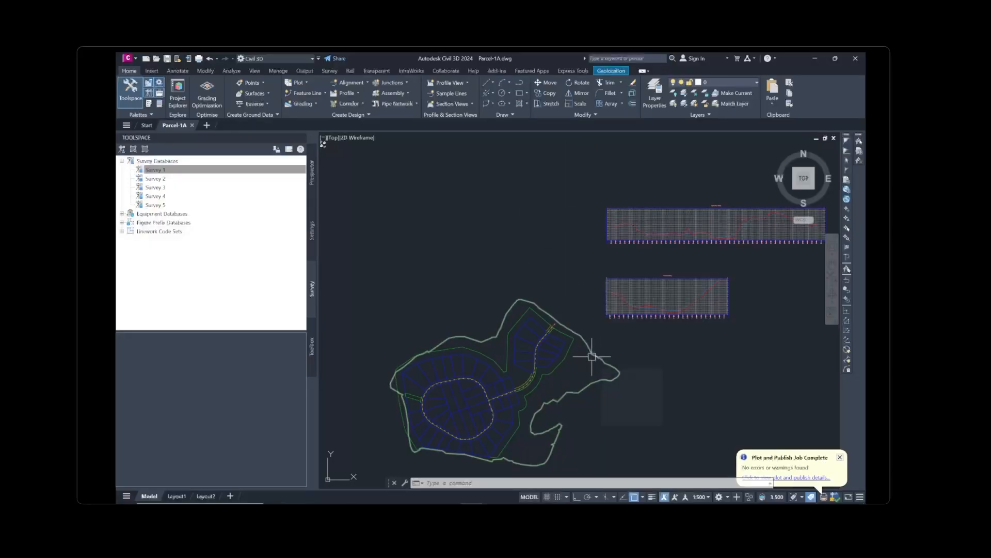
Start the Create Plot from Objects command from the Home tab's Plot dropdown
scroll(533, 394, "up", 8)
scroll(444, 397, "down", 10)
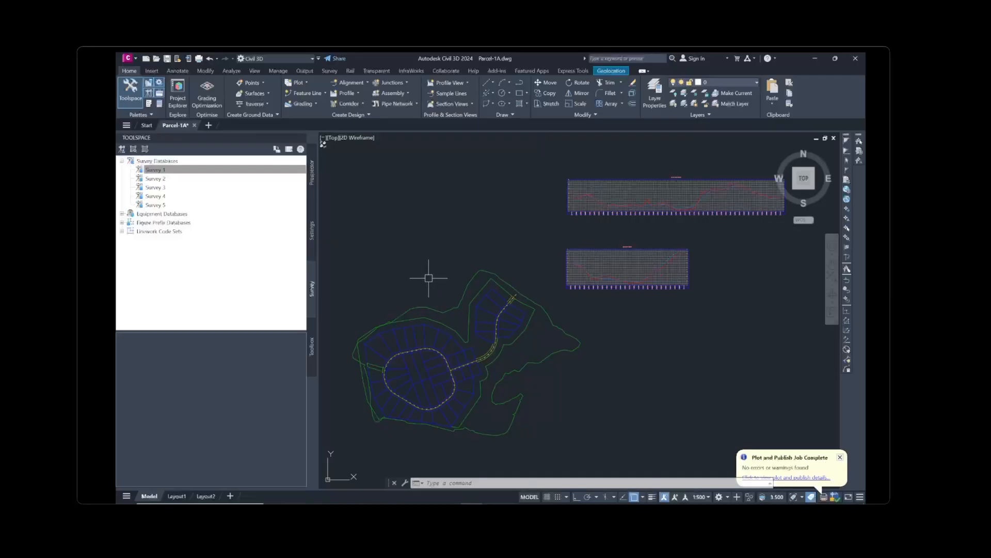
mouse_move(429, 278)
left_click(307, 83)
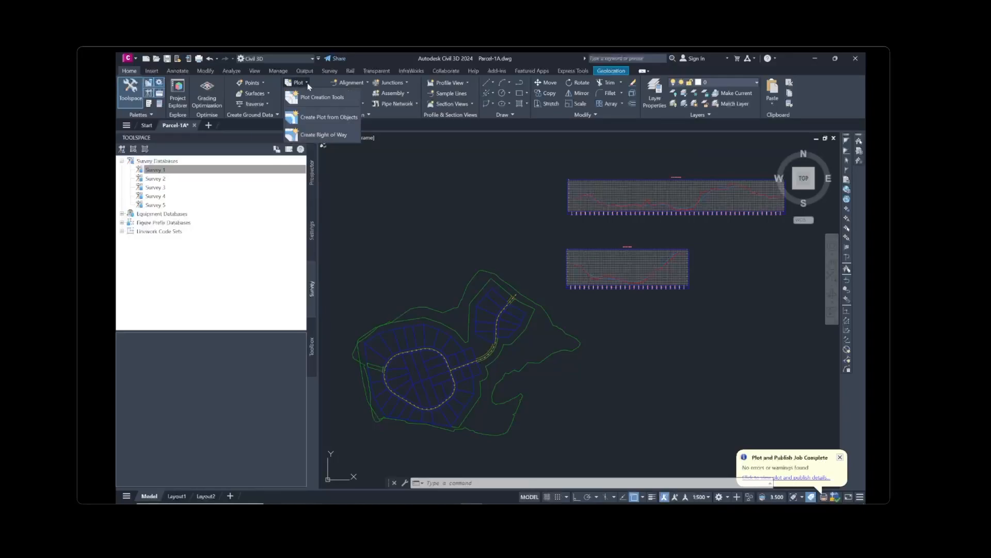
left_click(314, 118)
Zoom in and select the five lot polylines beside the road, then confirm the selection
scroll(506, 334, "up", 5)
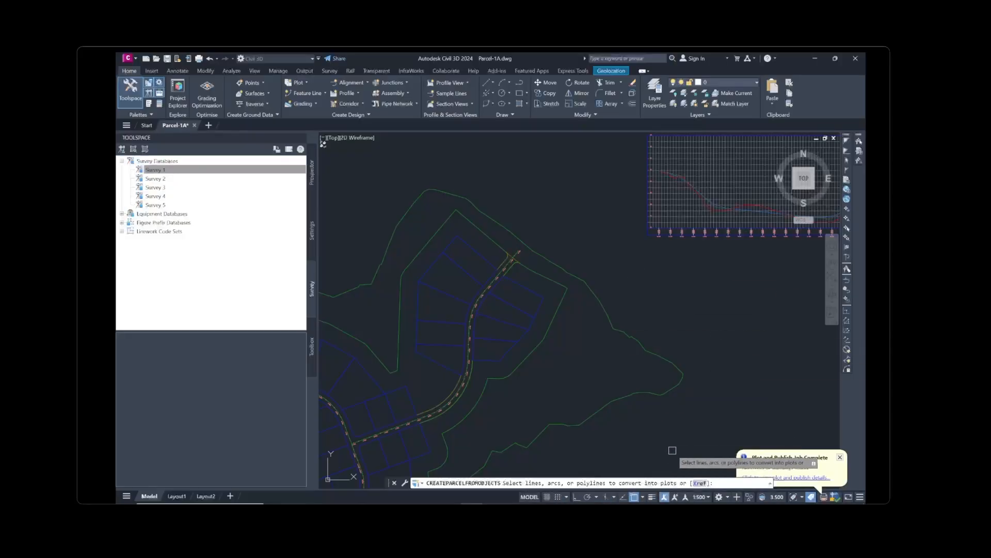
left_click(470, 258)
left_click(466, 268)
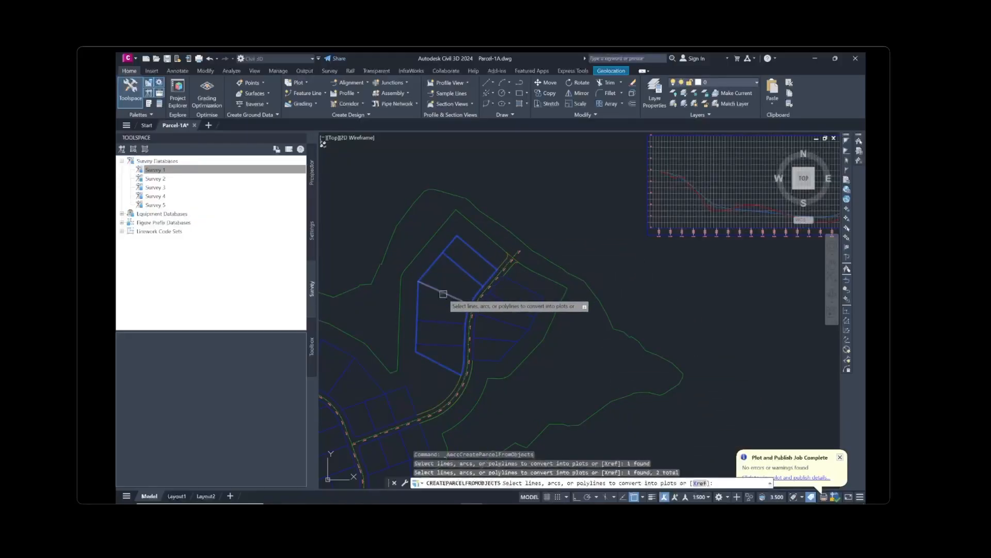
left_click(443, 294)
left_click(439, 323)
left_click(447, 345)
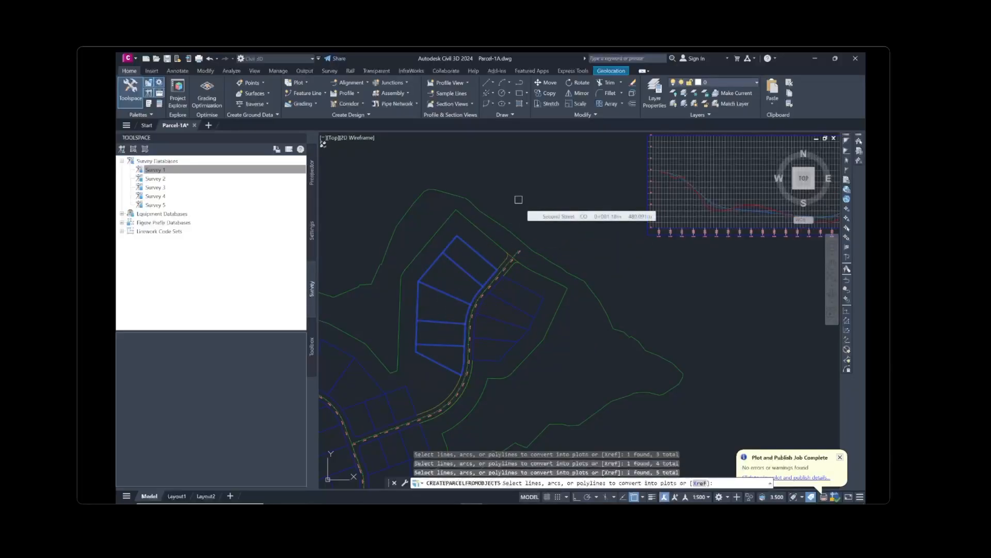
key("Return")
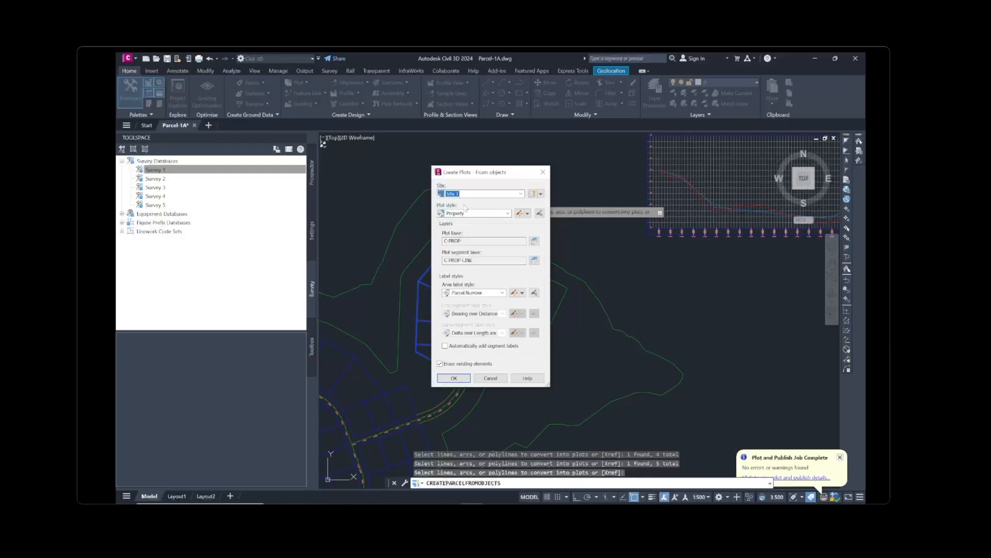
Create the plots in Site 1 with Single-Family style, Parcel Number and Area labels, and automatic segment labels
left_click(482, 195)
left_click(481, 195)
left_click(477, 213)
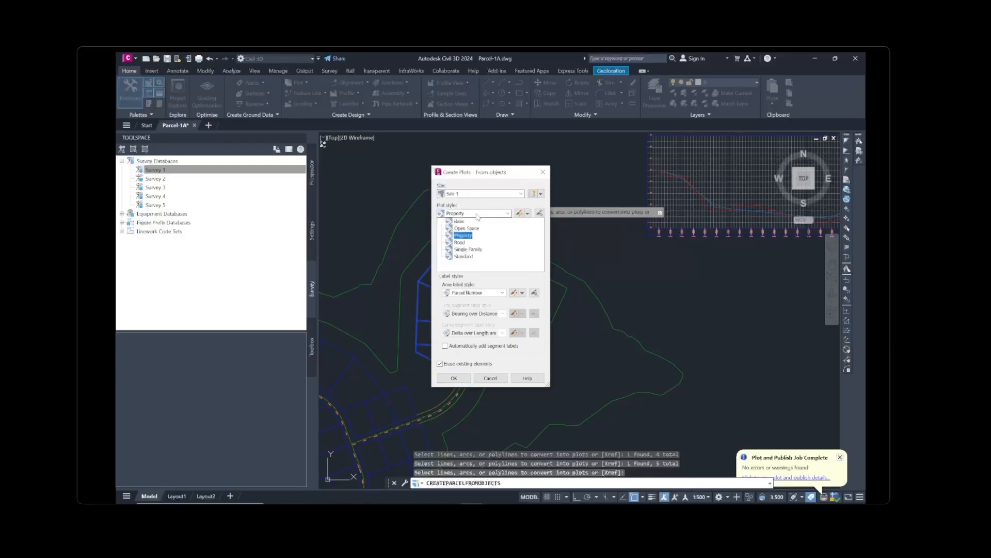
left_click(473, 251)
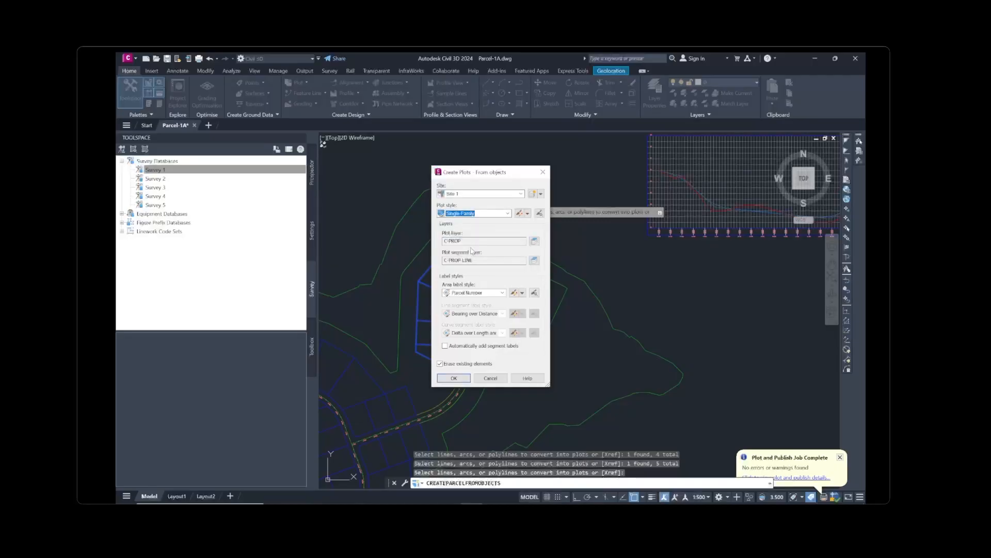
left_click(490, 294)
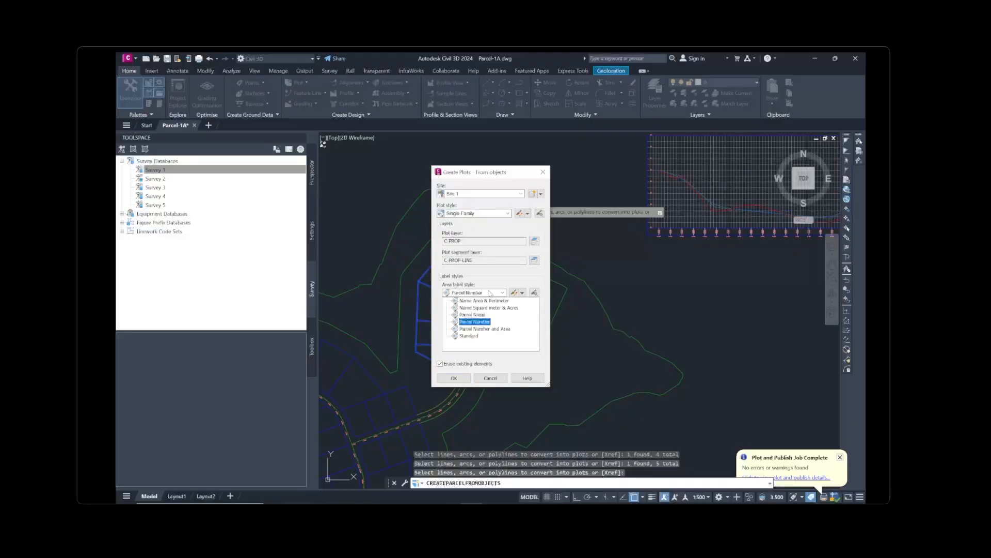
left_click(493, 328)
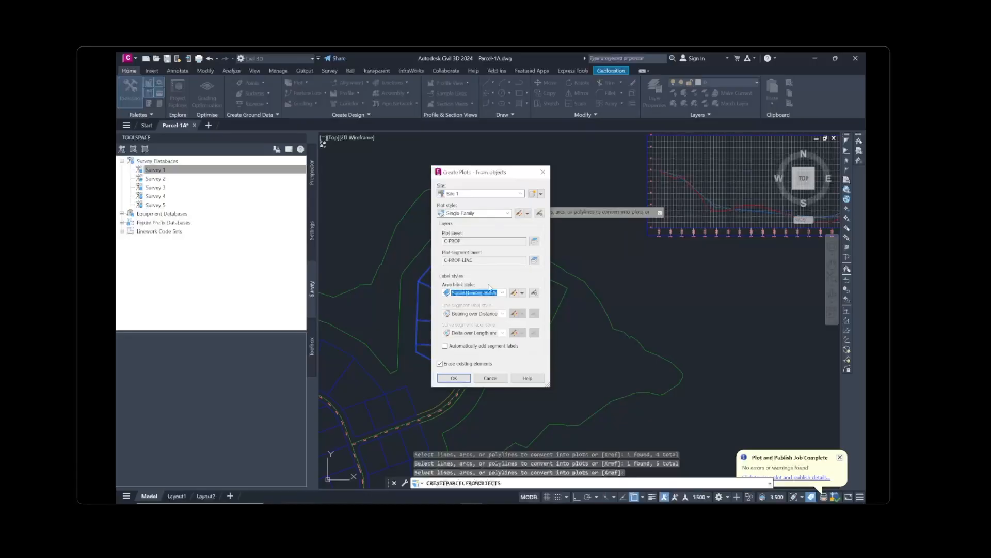
left_click(446, 346)
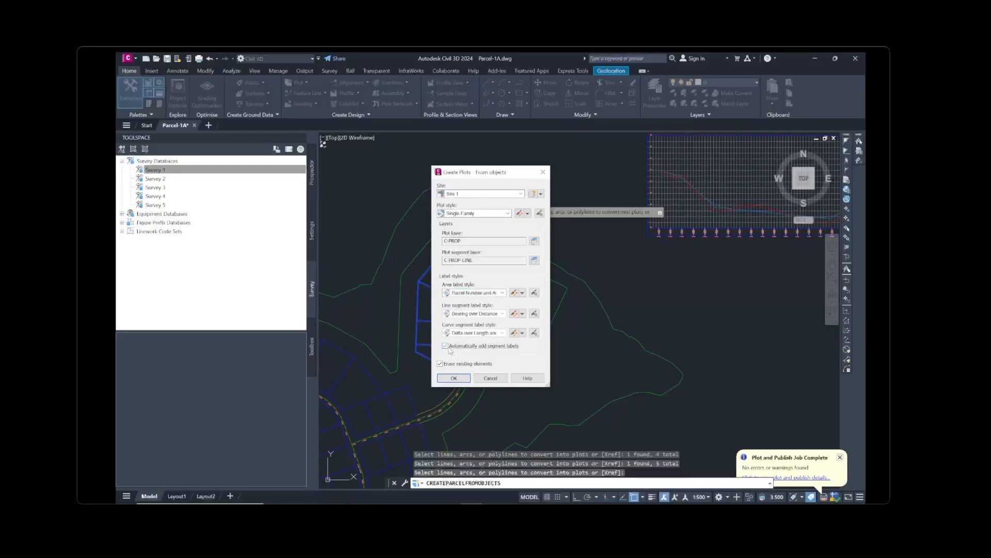
left_click(454, 379)
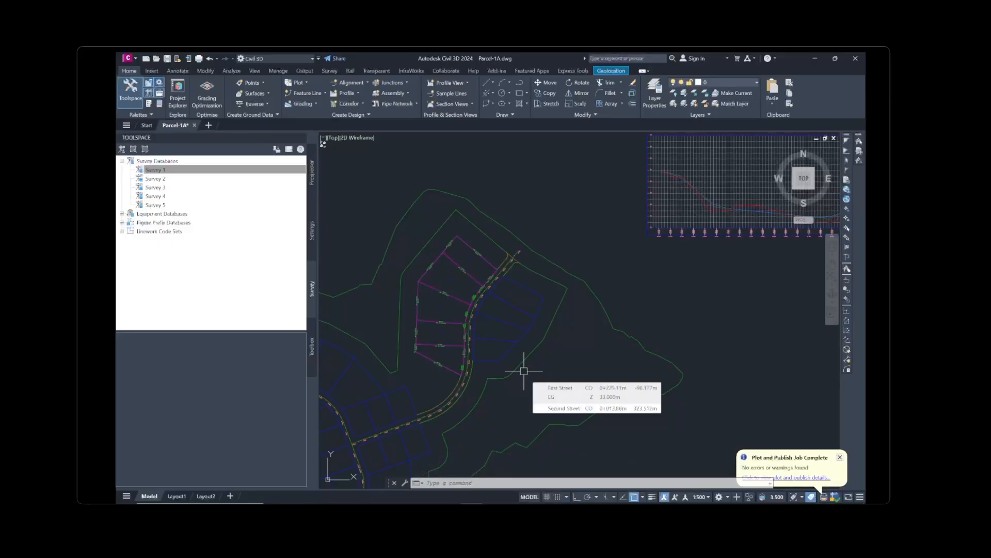
Select the top plot and open Renumber/Rename from the contextual Plot tab
scroll(523, 370, "up", 2)
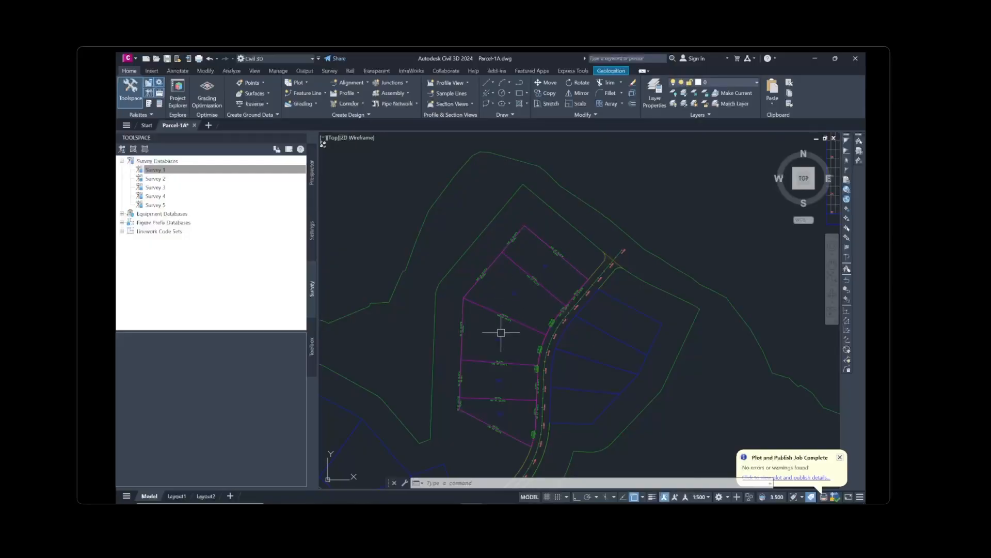
left_click(542, 265)
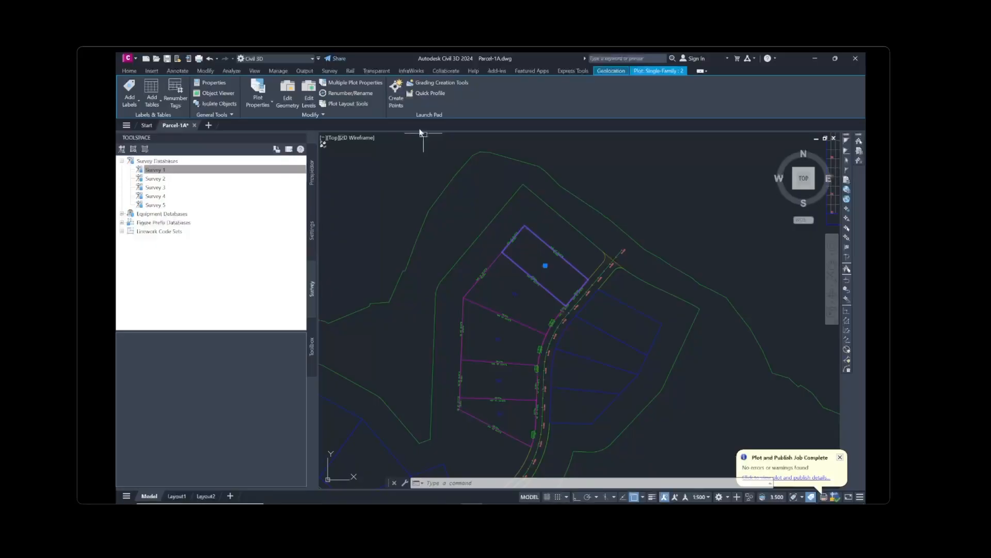
left_click(354, 95)
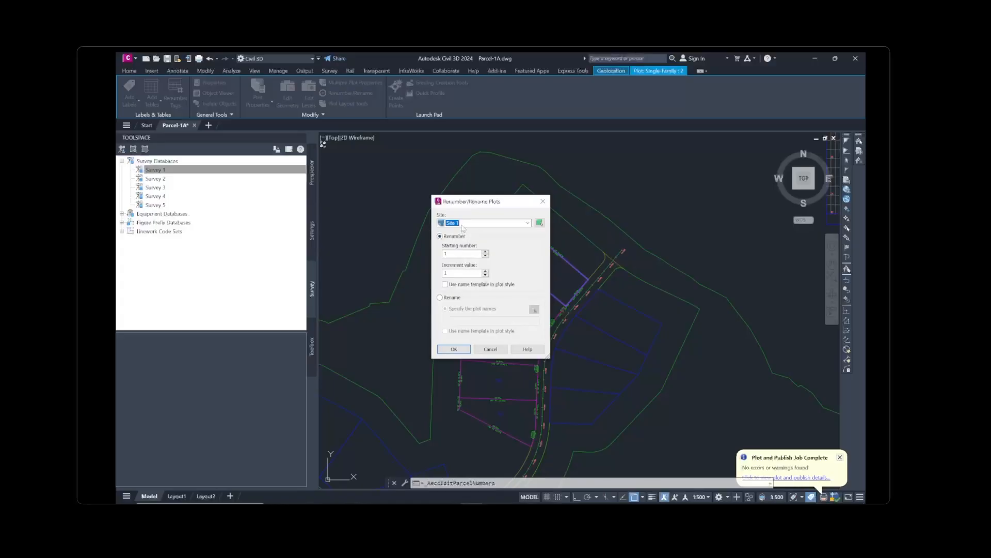
Set the renumbering starting number to 101 with increment 1 and accept
left_click(454, 254)
type("01")
left_click(454, 349)
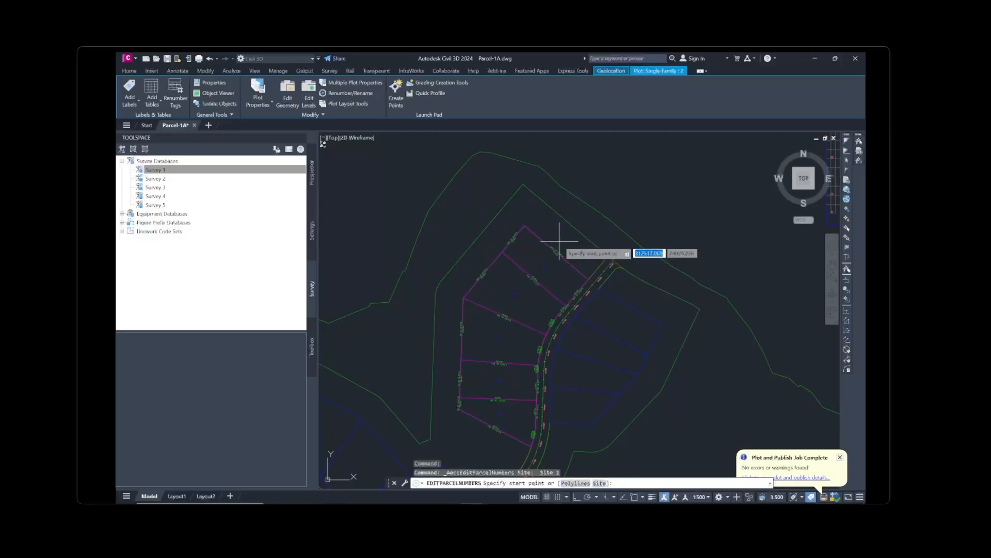
Draw a line from the top lot down through the bottom lot to renumber the plots from 101
left_click(545, 267)
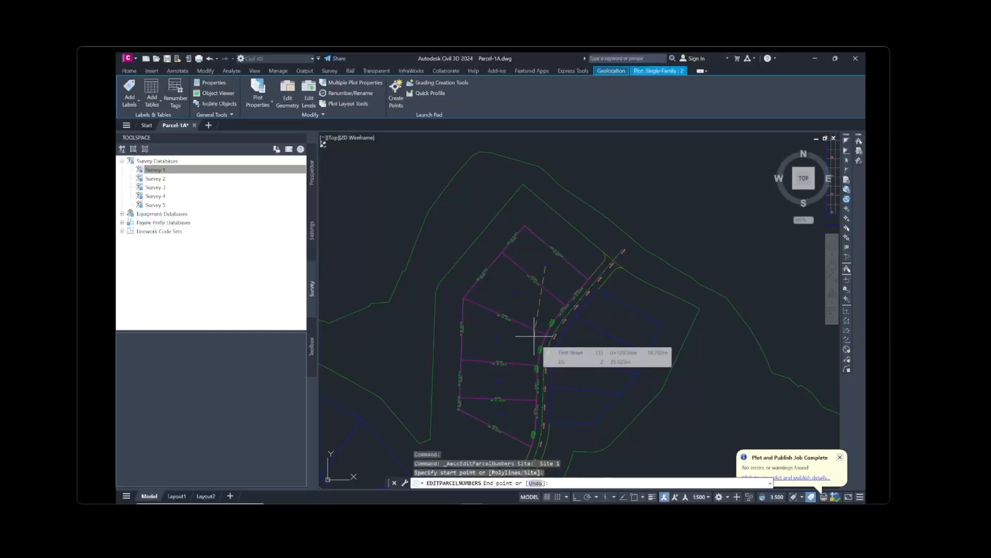
scroll(505, 427, "up", 2)
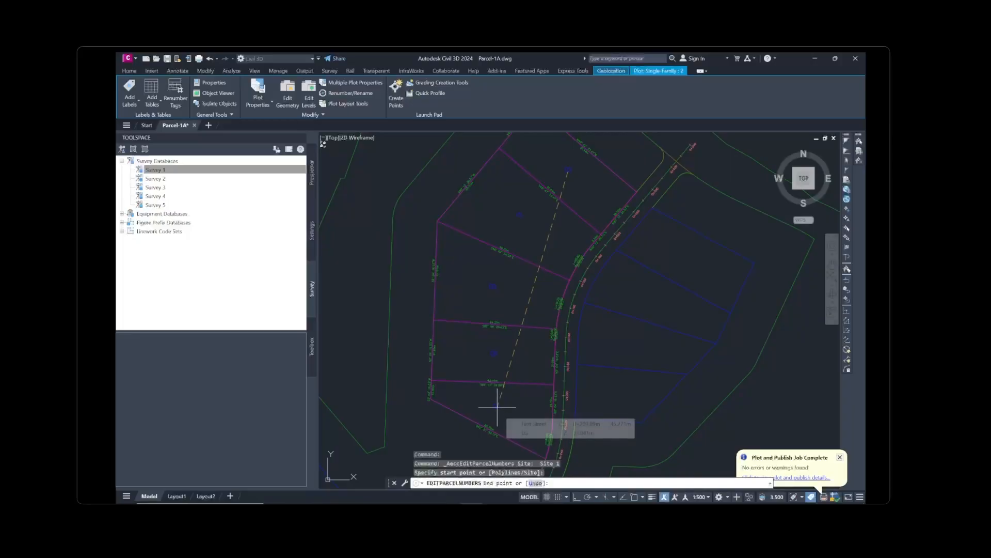
left_click(497, 406)
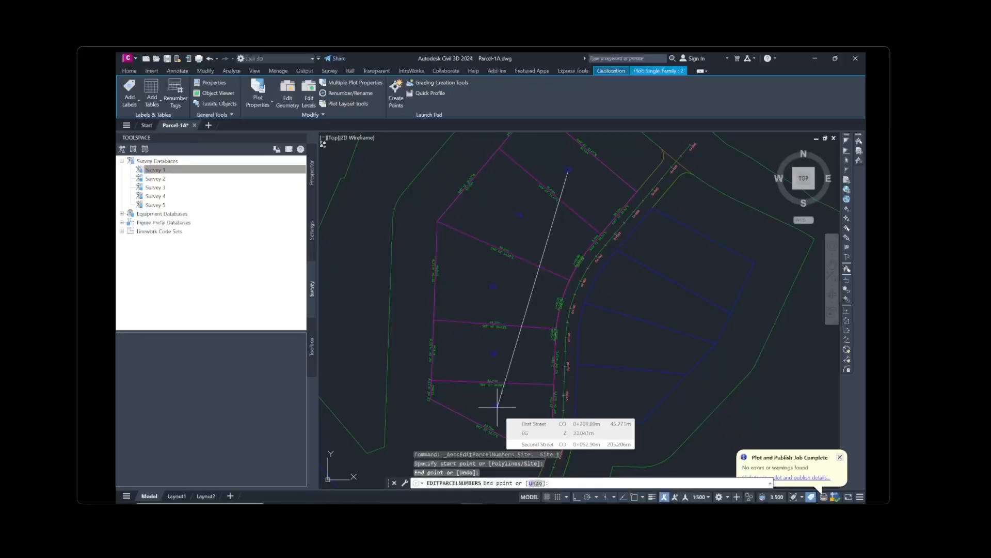
left_click(498, 407)
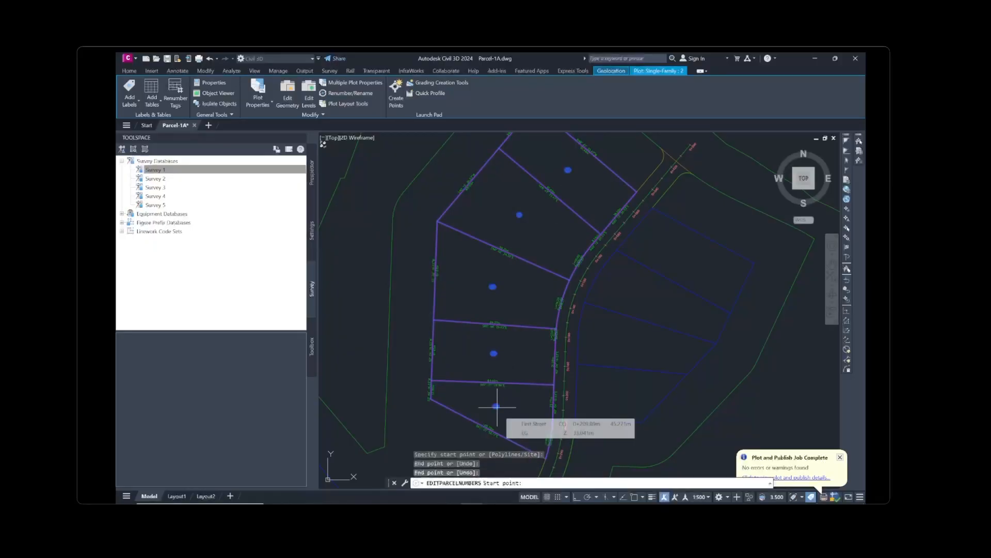
key("Return")
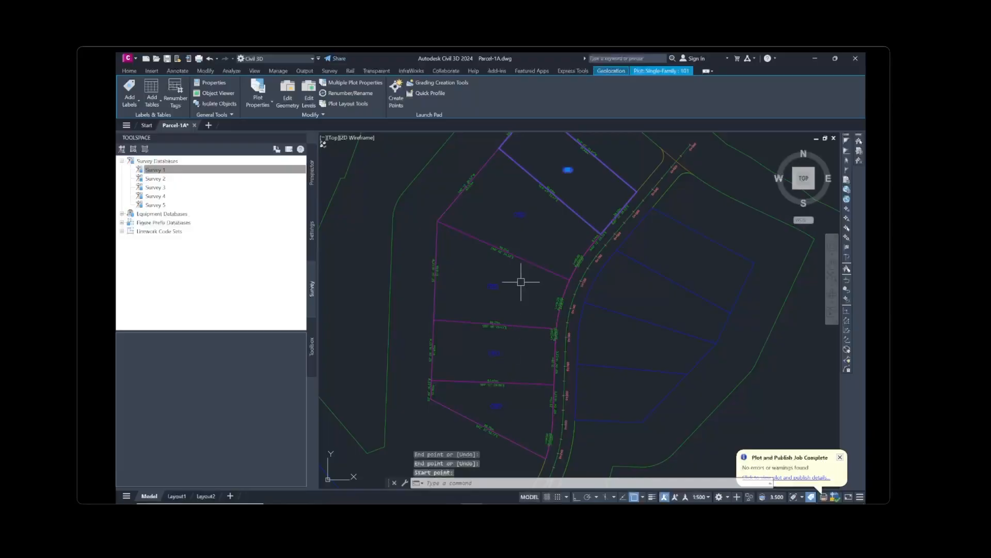
Check the new plot labels 101 through 104, then end the renumbering command
middle_click_drag(549, 188, 552, 253)
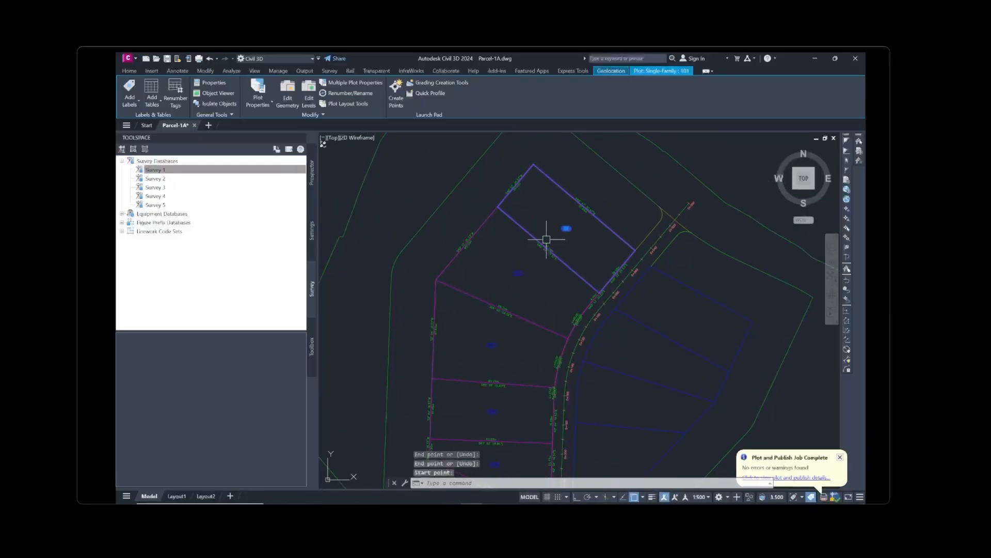
scroll(566, 223, "up", 8)
scroll(589, 233, "down", 6)
scroll(521, 307, "up", 4)
middle_click_drag(427, 370, 500, 188)
scroll(506, 240, "down", 2)
middle_click_drag(536, 335, 549, 186)
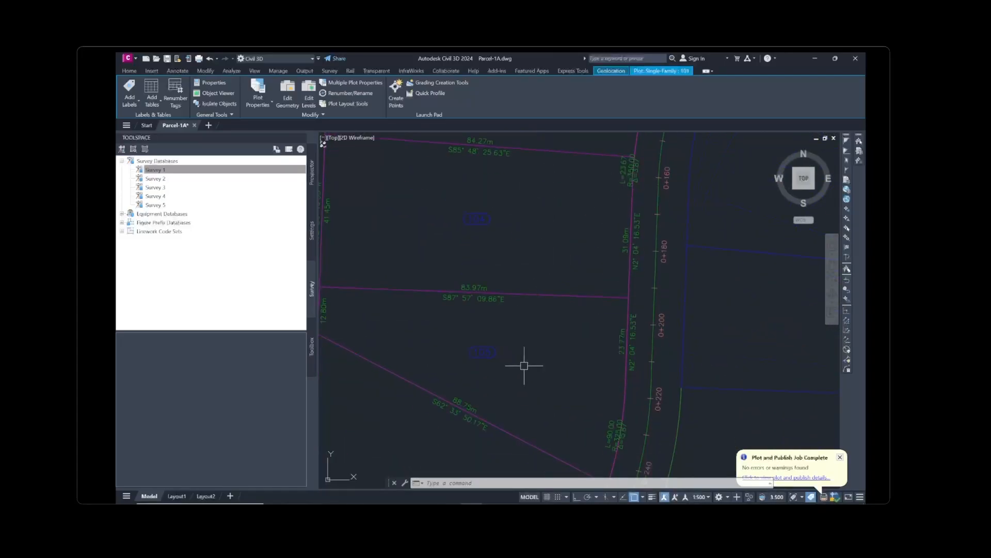
scroll(517, 366, "down", 8)
scroll(530, 309, "up", 2)
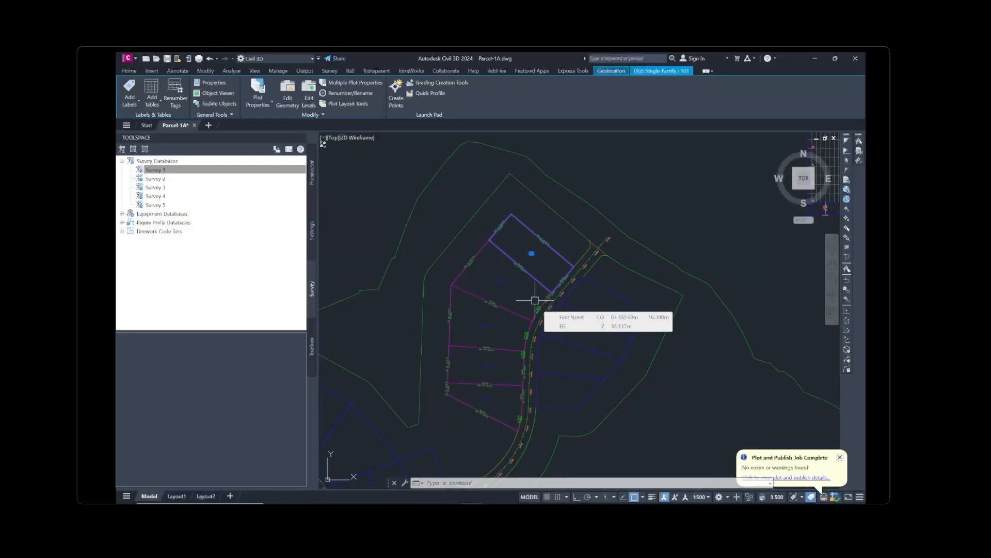
key("Escape")
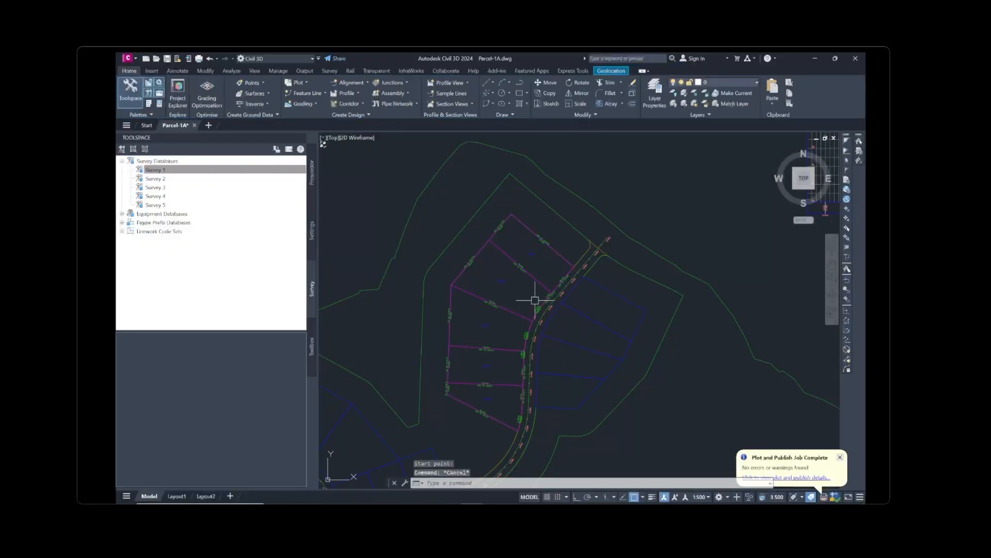
mouse_move(536, 300)
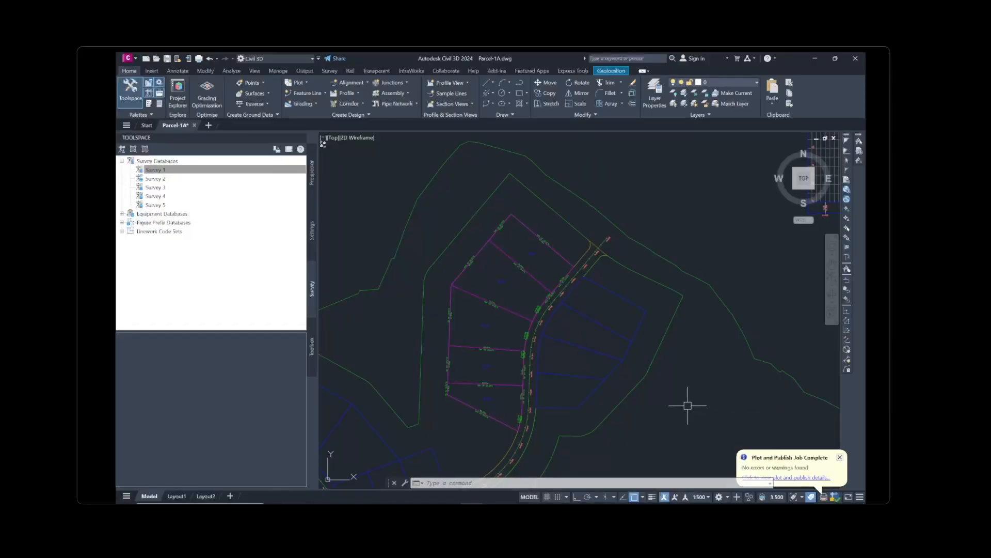
Open Parcel-1B.dwg from the application menu's Open Drawing dialog
mouse_move(636, 374)
left_click(135, 62)
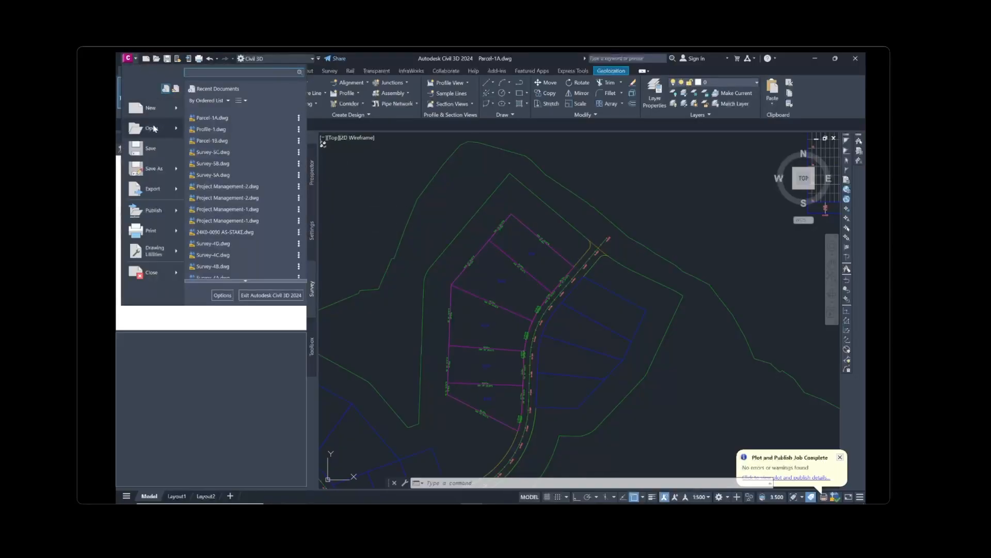
left_click(139, 107)
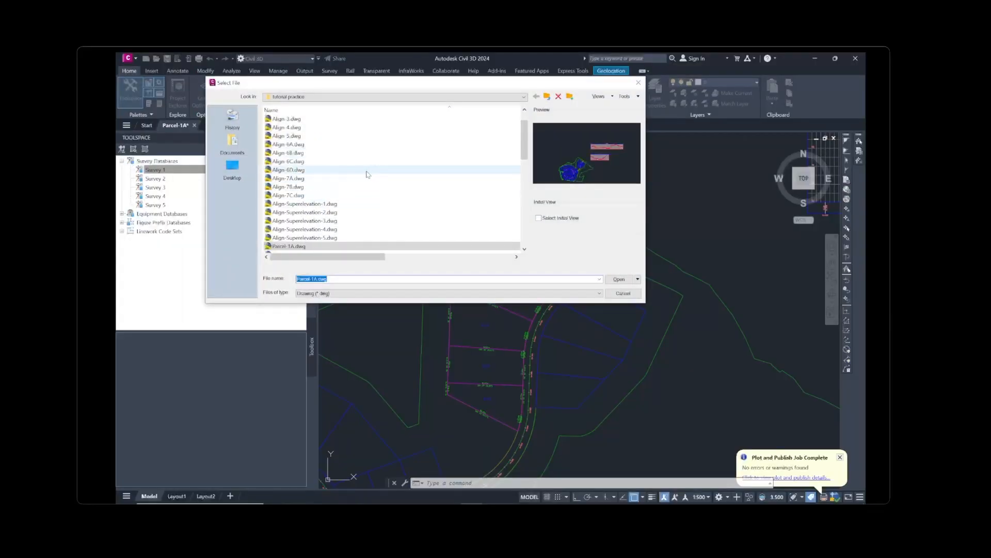
scroll(361, 202, "down", 1)
left_click(305, 229)
left_click(619, 279)
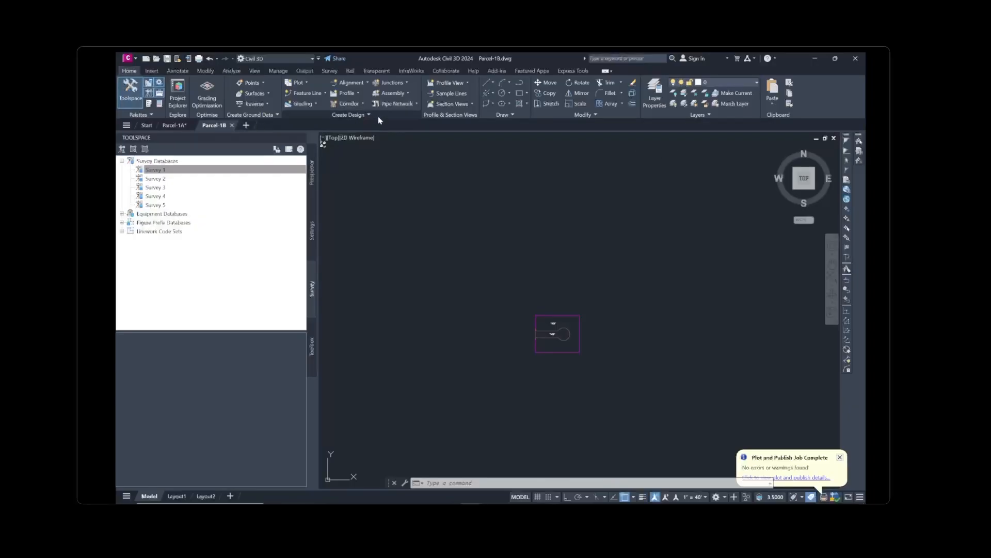
Launch Plot Layout Tools and choose Free Form Create from the line-creation dropdown
left_click(307, 83)
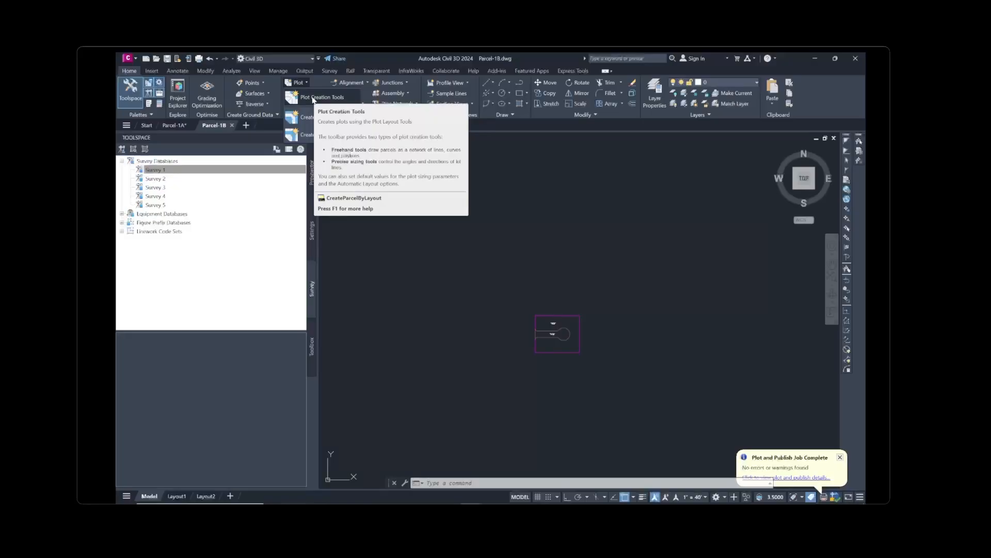
left_click(313, 98)
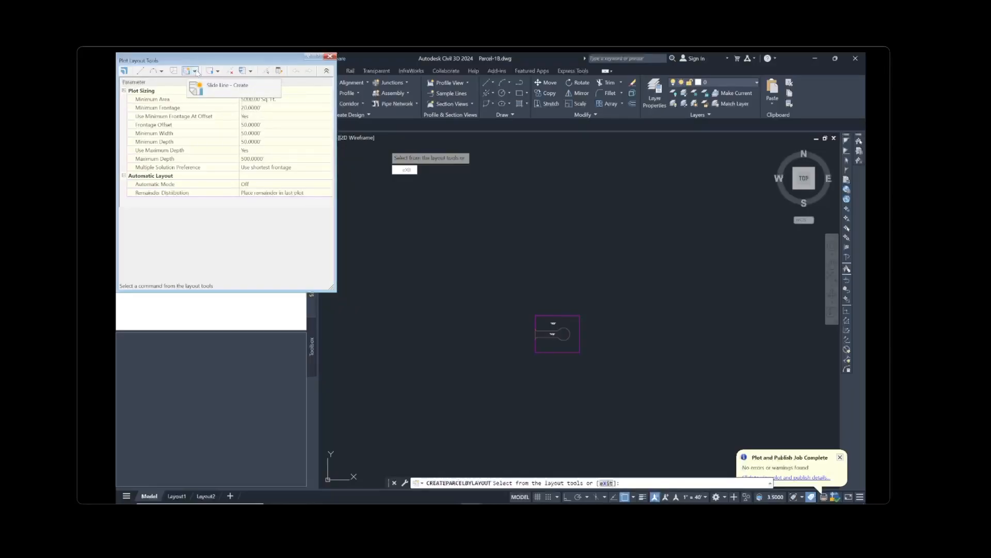
left_click(195, 71)
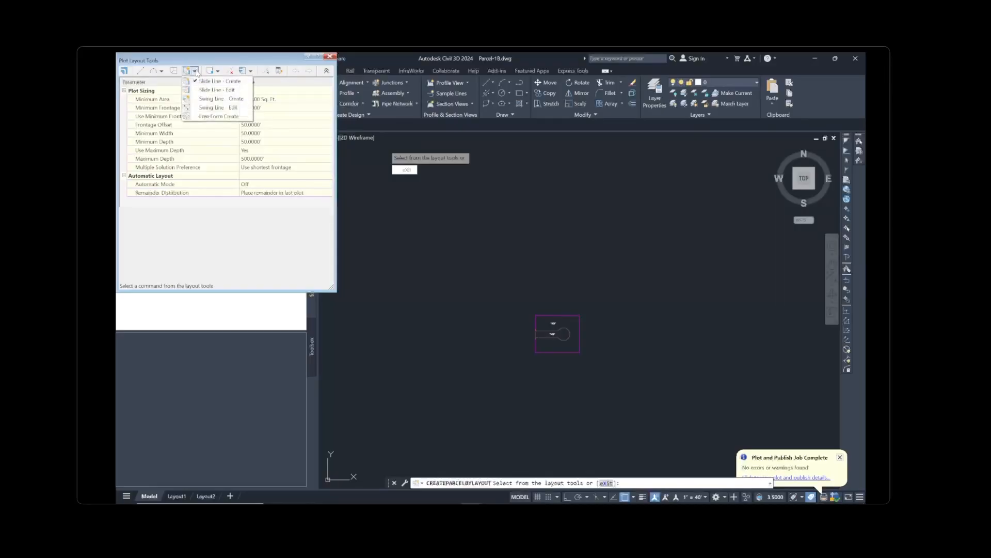
left_click(207, 117)
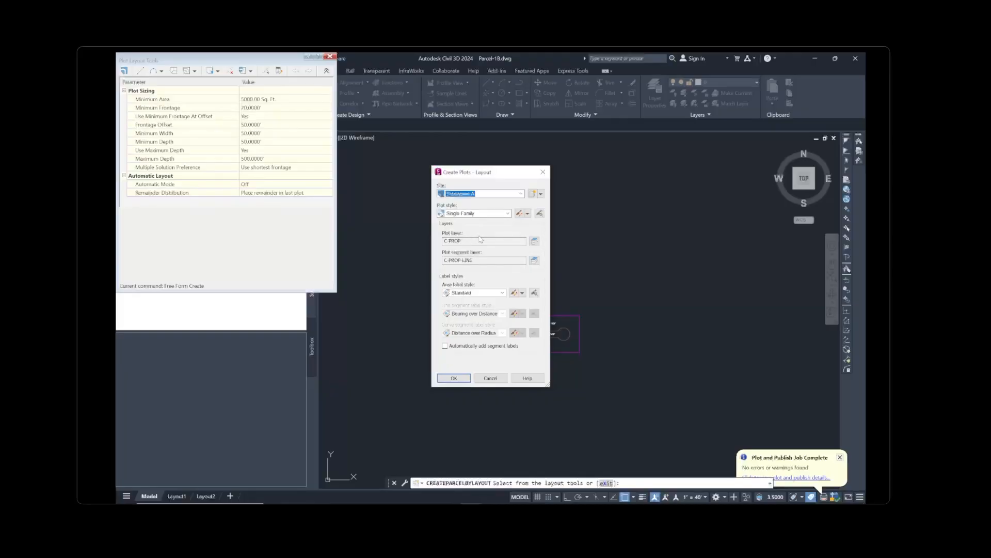
Accept the Single Family settings and draw a free-form line from the cul-de-sac to the lot's top-left corner
left_click(454, 378)
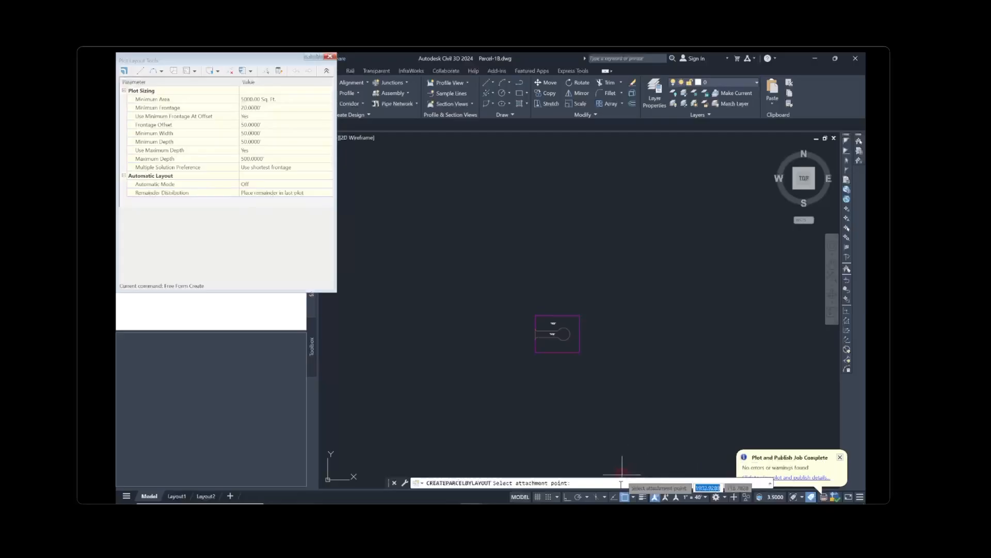
scroll(567, 336, "up", 3)
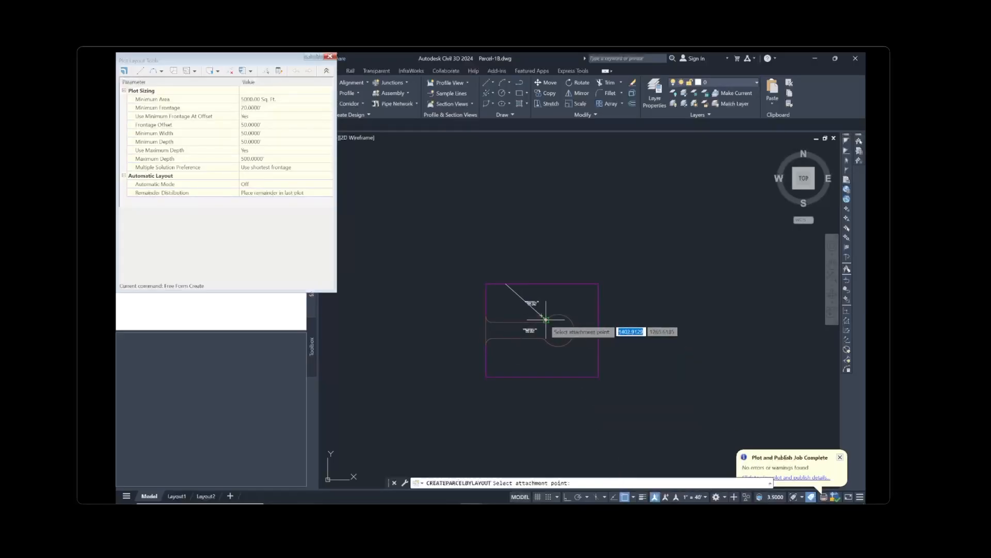
left_click(546, 319)
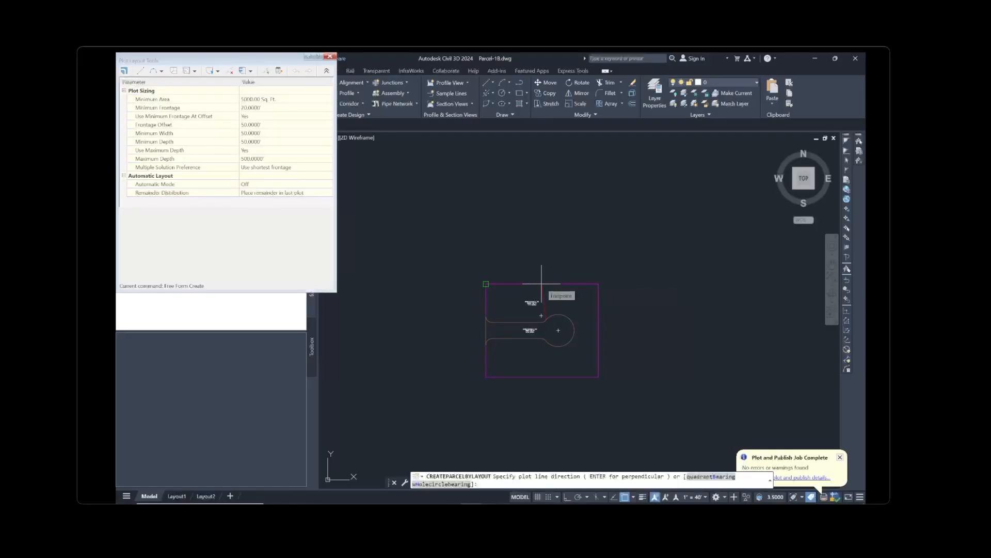
left_click(542, 283)
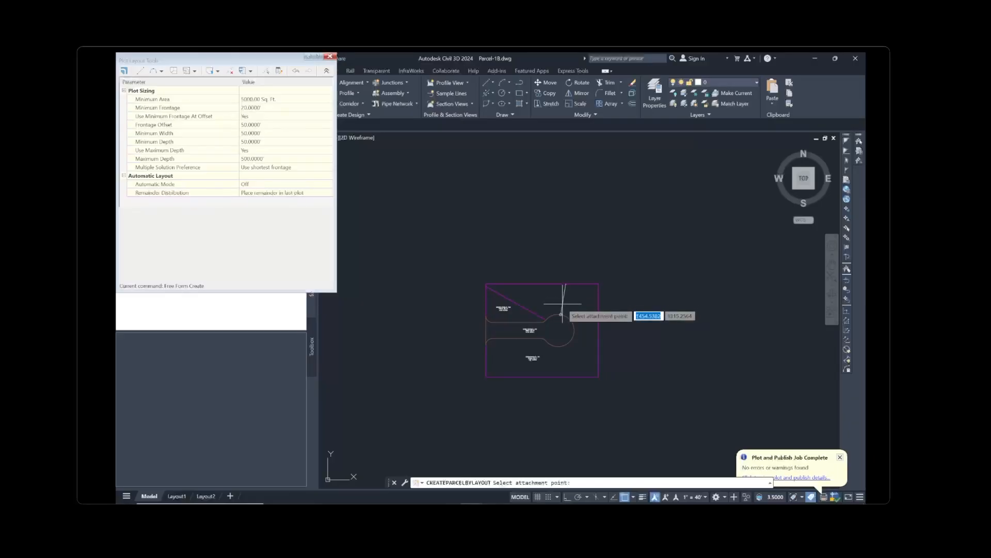
Draw a second free-form line from the cul-de-sac to the top-right corner, then exit the layout tools
scroll(513, 314, "up", 4)
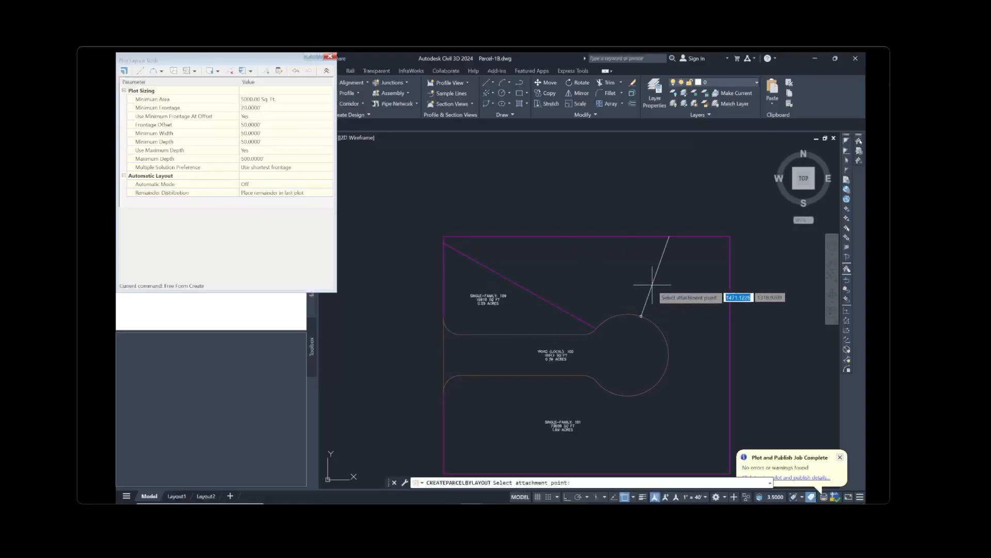
middle_click_drag(692, 319, 647, 277)
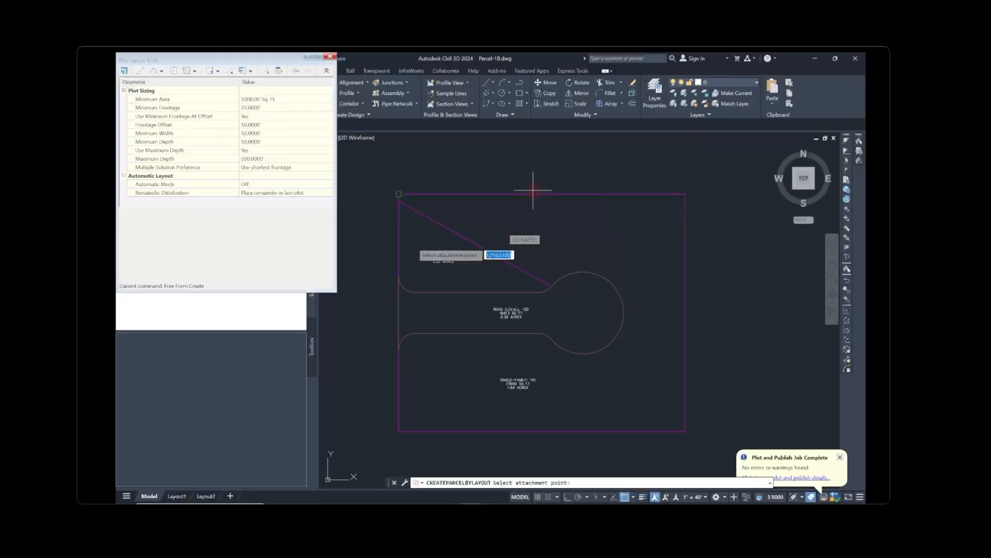
left_click(646, 308)
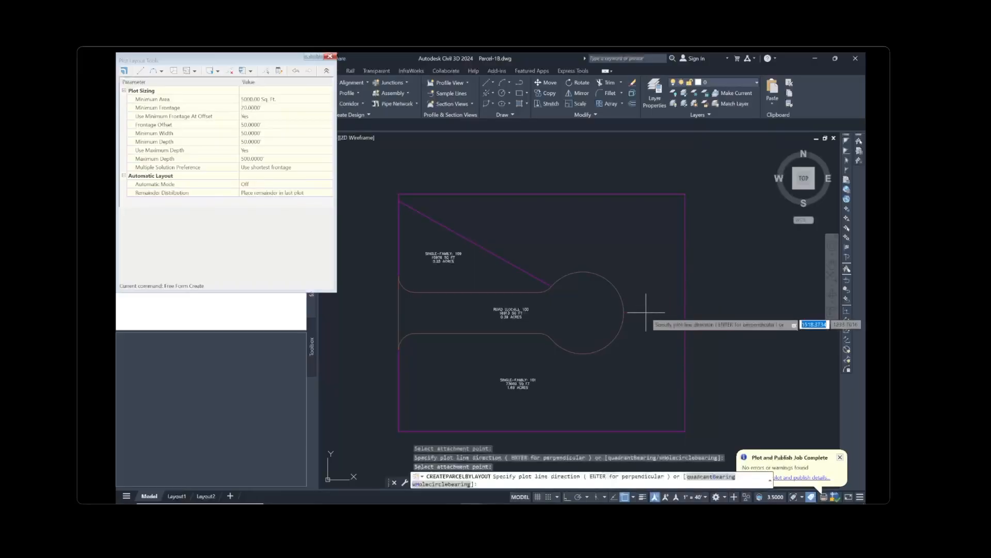
left_click(684, 312)
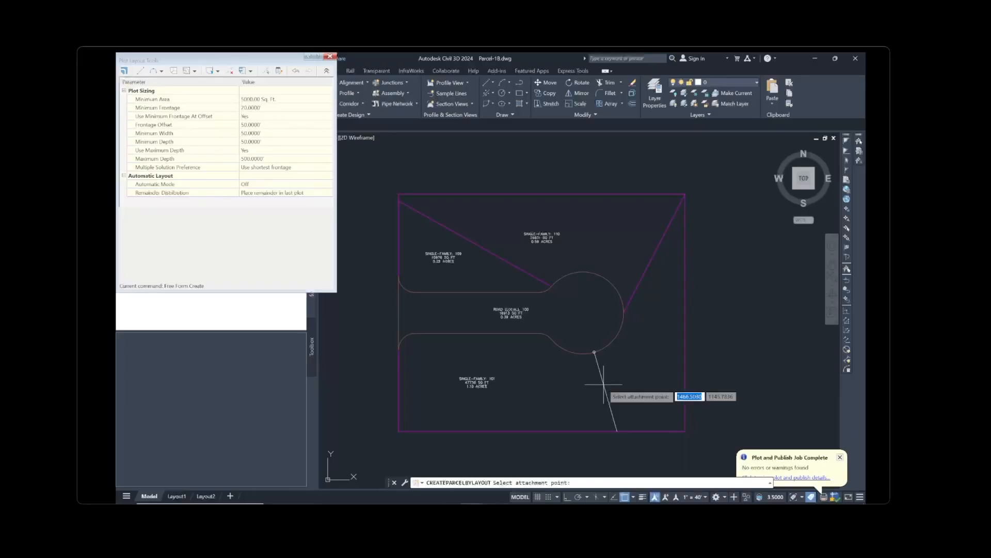
key("Escape")
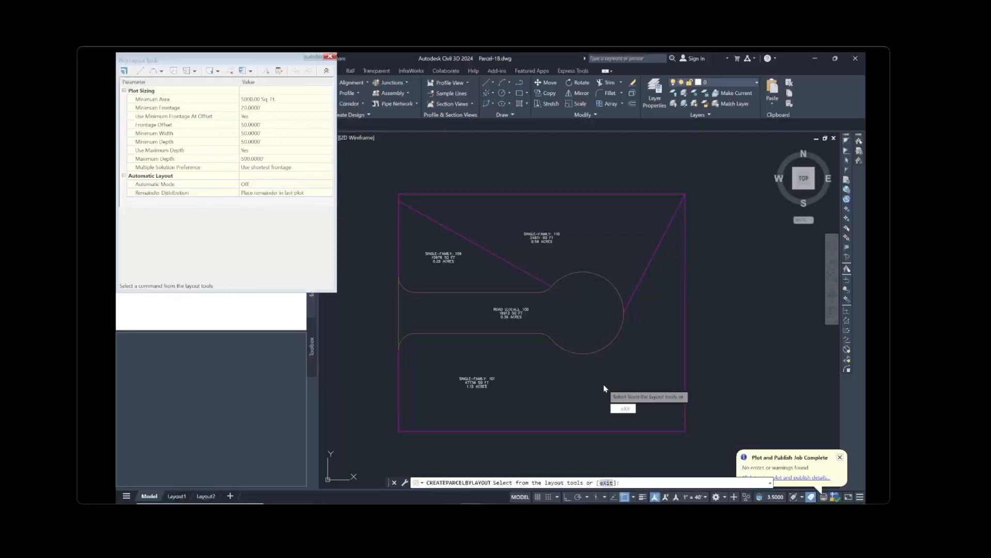
key("Escape")
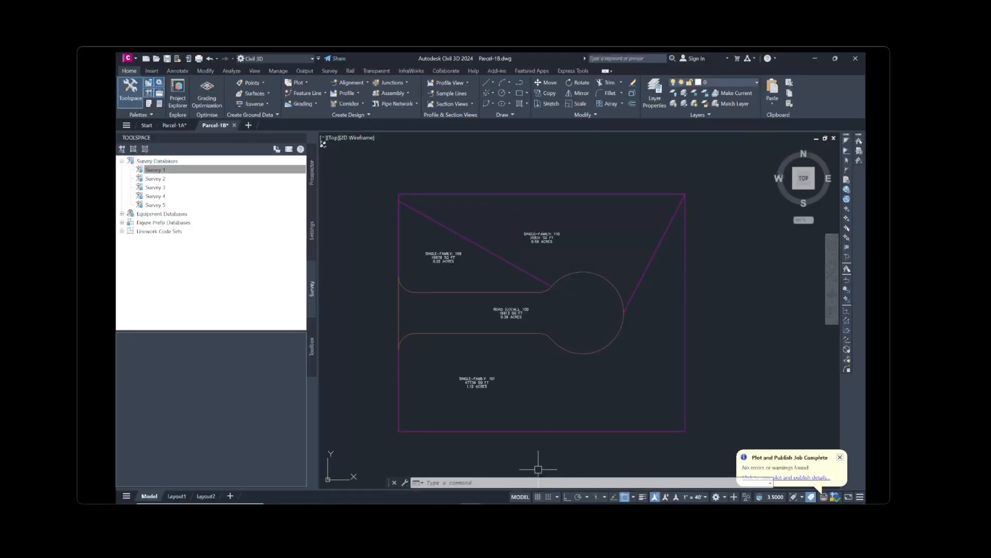
Open Parcel-1C.dwg through the Select File dialog
mouse_move(494, 502)
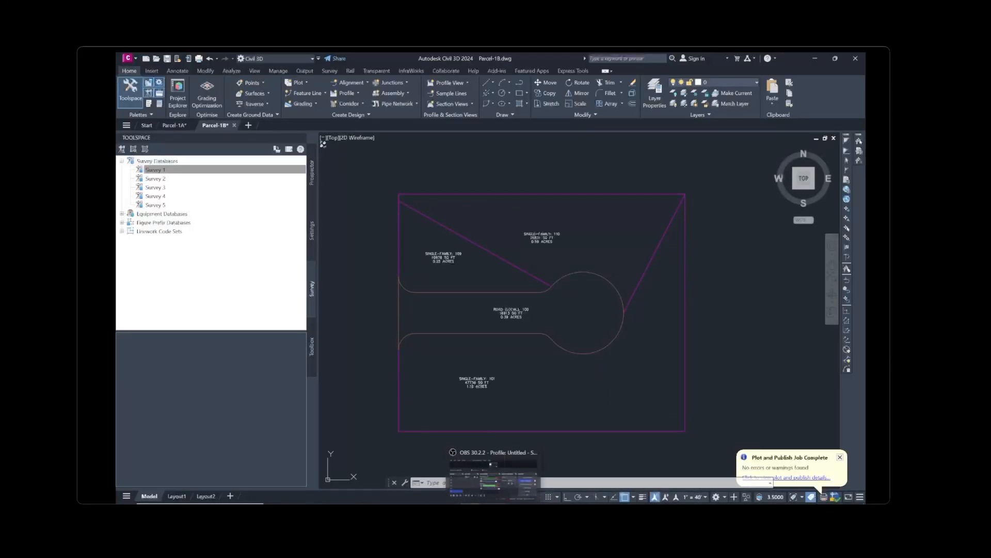
left_click(493, 477)
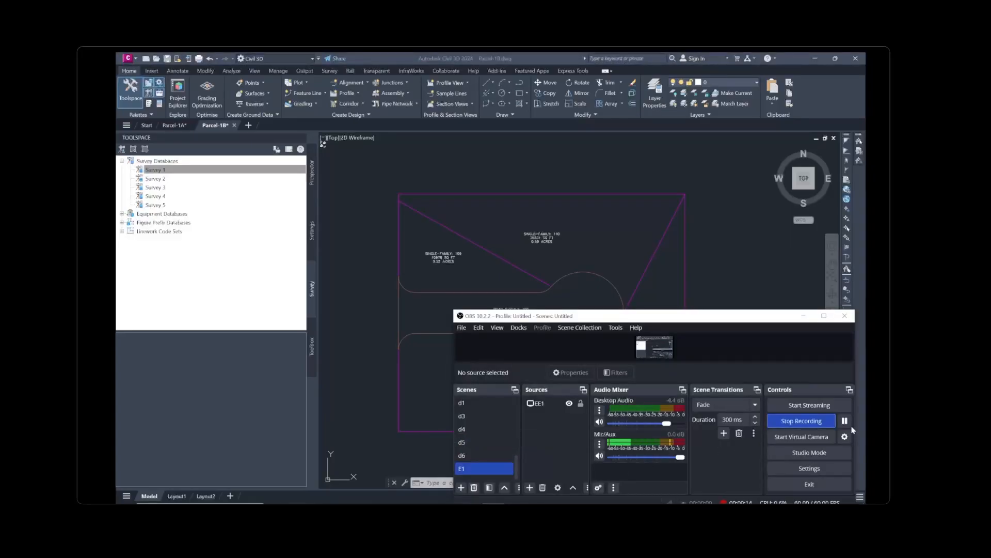
left_click(742, 287)
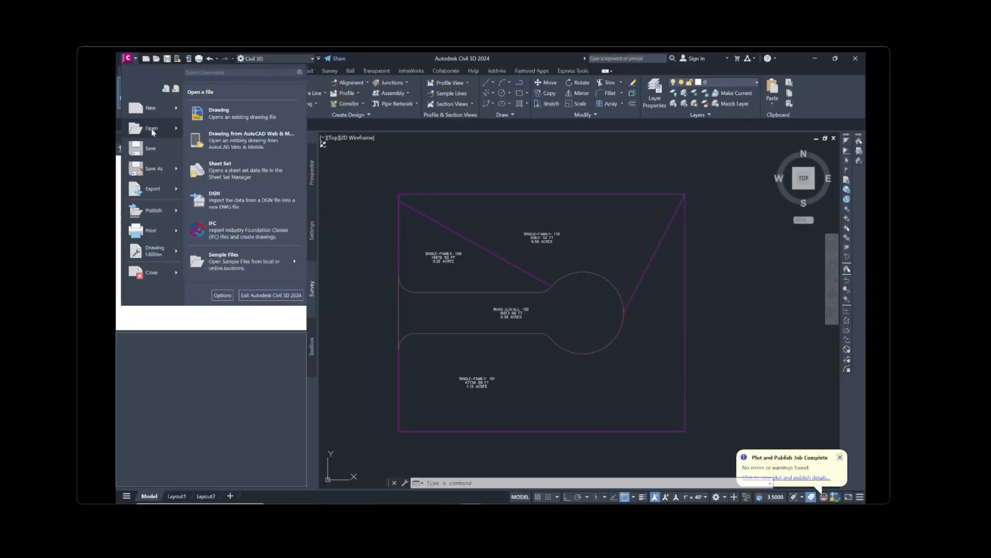
left_click(154, 131)
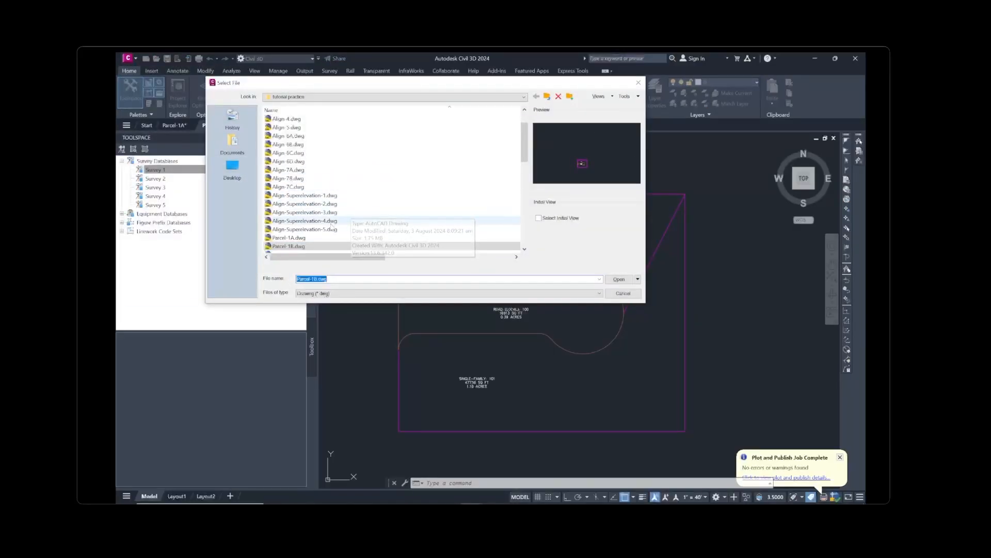
scroll(329, 222, "down", 2)
left_click(302, 204)
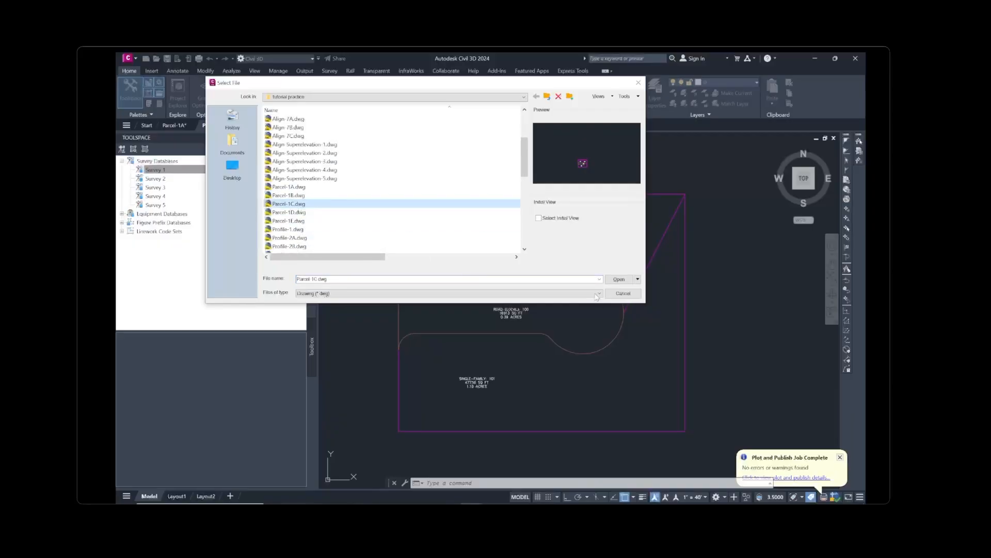
left_click(619, 280)
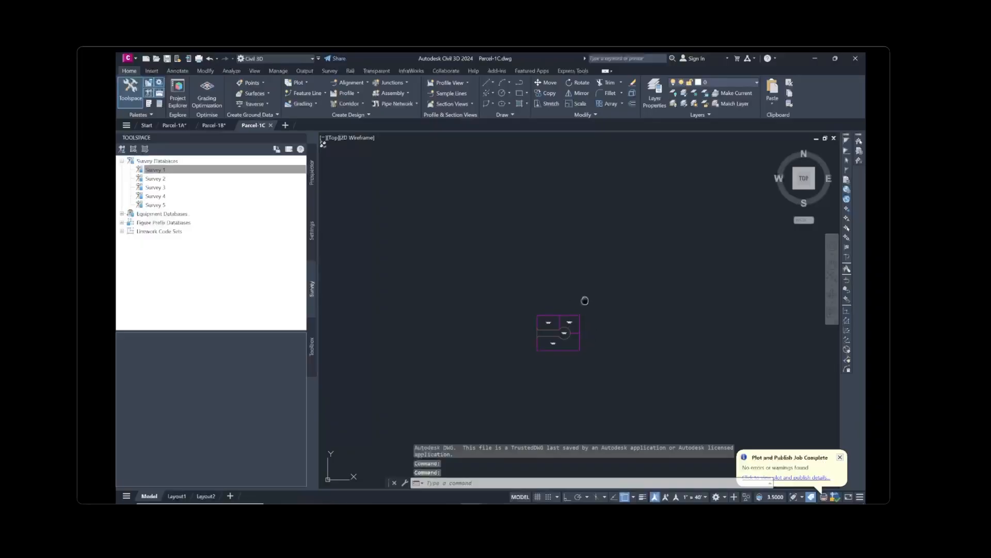
Open Plot Layout Tools for Parcel-1C, showing 5000.00 Sq. Ft minimum area and 20' minimum frontage
scroll(542, 337, "up", 2)
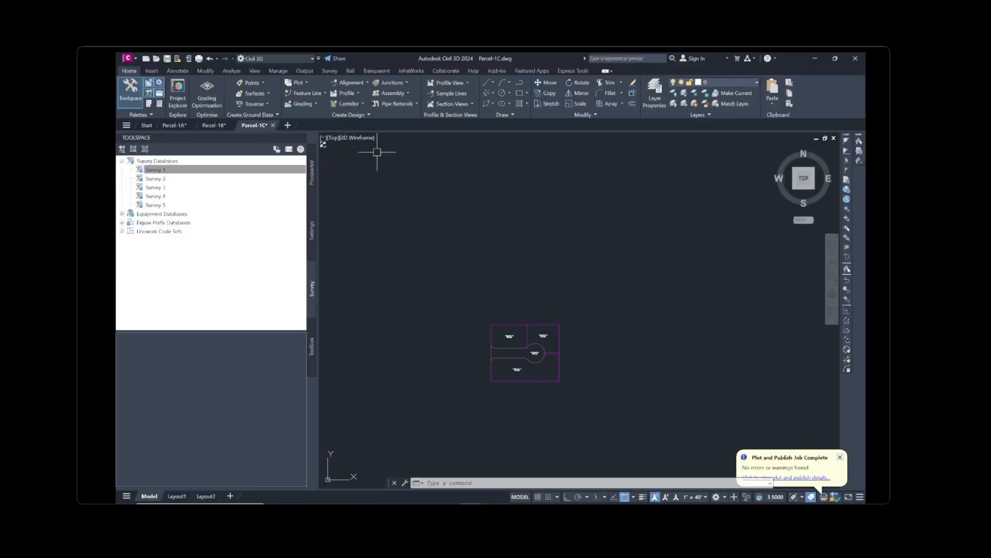
left_click(307, 83)
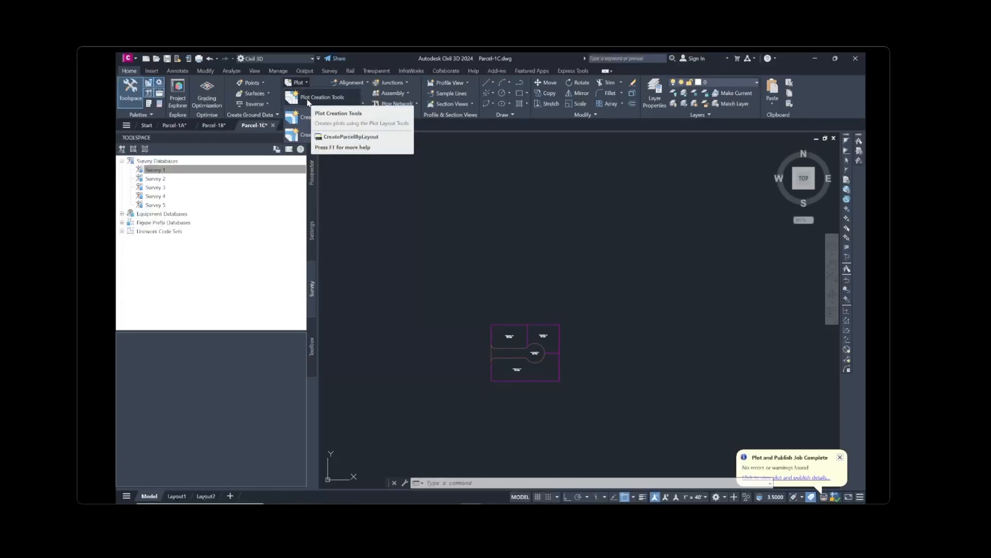
left_click(310, 98)
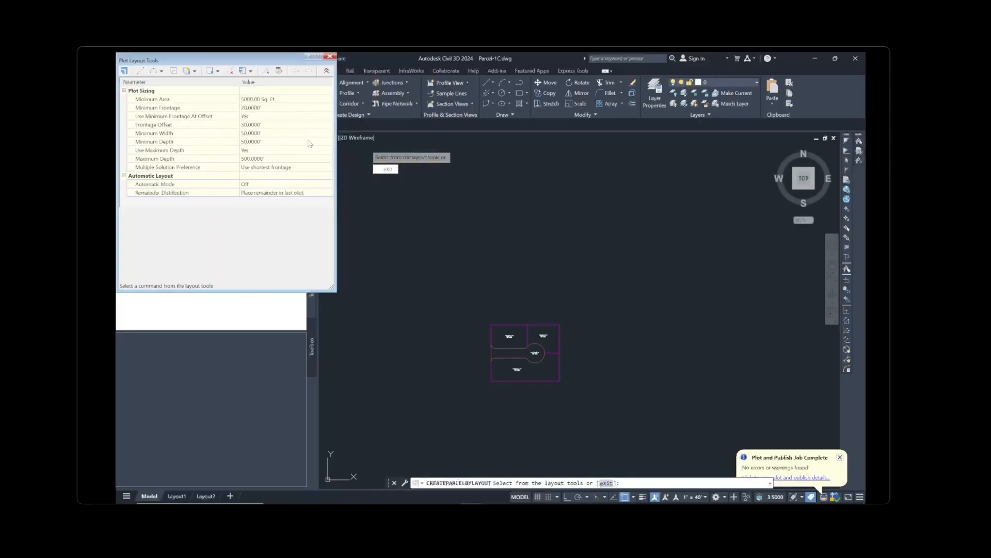
left_click(327, 71)
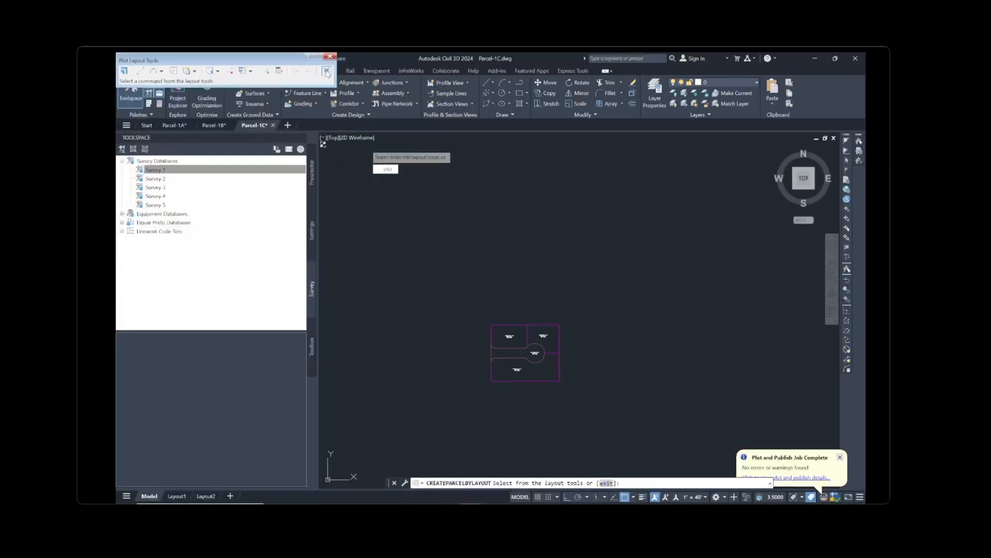
left_click(326, 72)
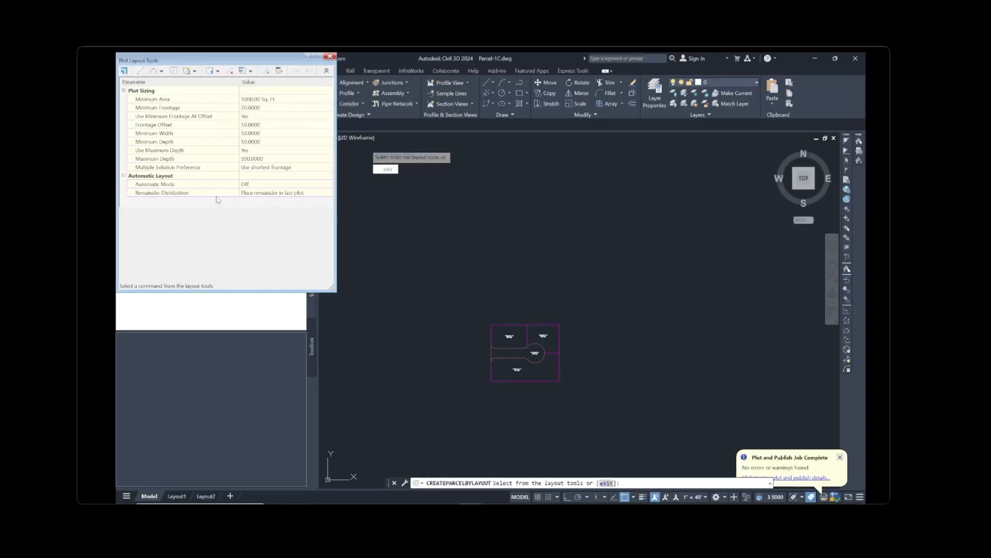
Set minimum plot area to 7000 sq ft, minimum frontage 40' and frontage offset 20'
left_click(267, 100)
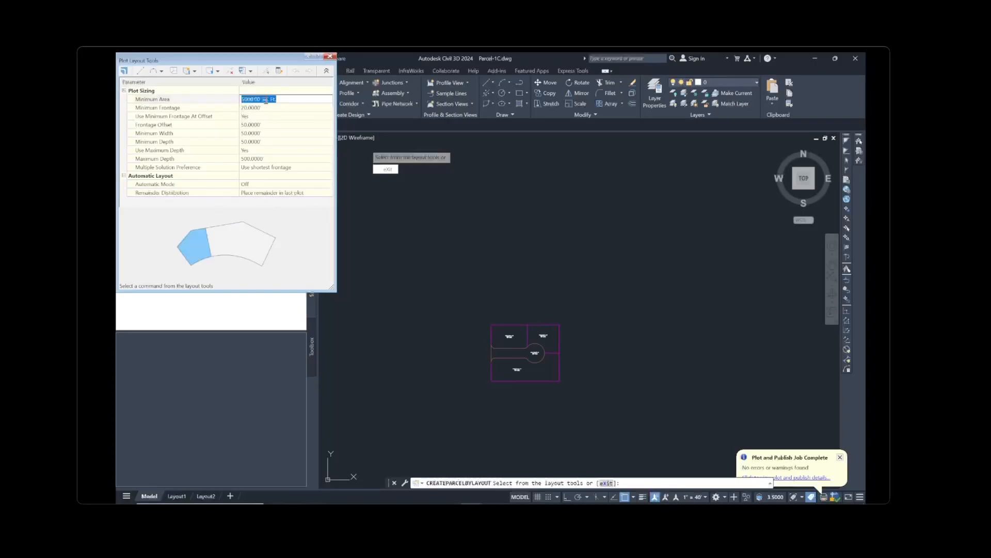
type("7000")
key("Tab")
type("4")
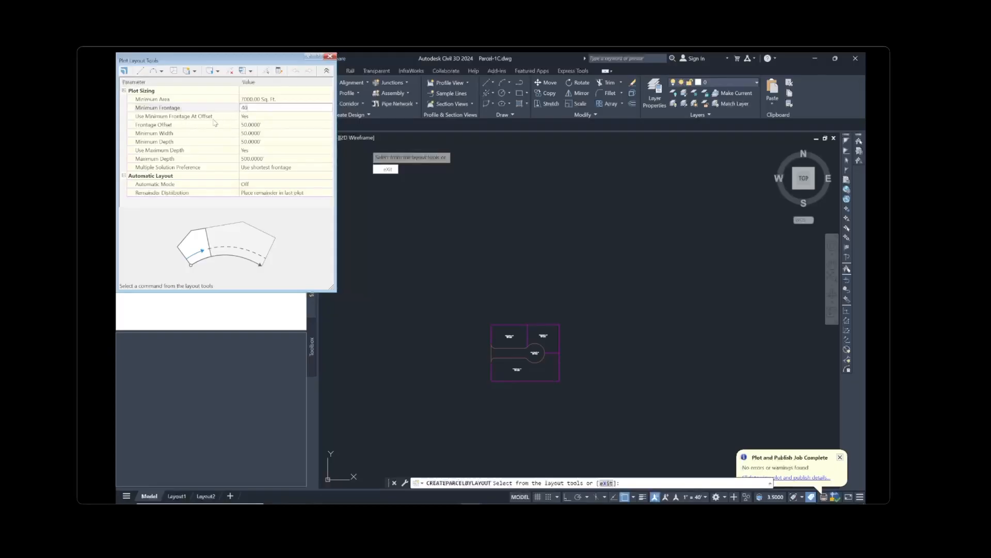
left_click(251, 125)
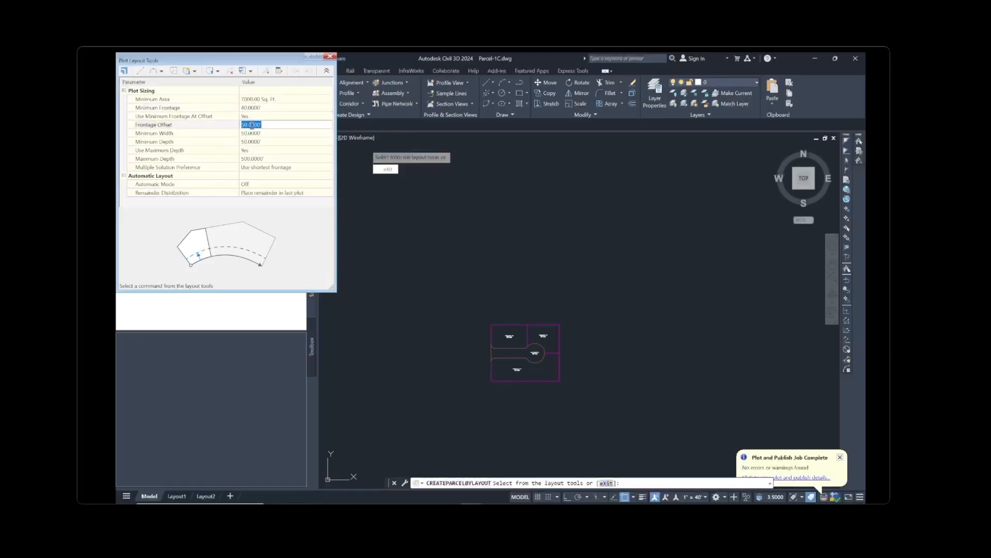
type("20")
Set minimum width 40', minimum depth 50', maximum depth 200', preferring the smallest-area solution
left_click(249, 135)
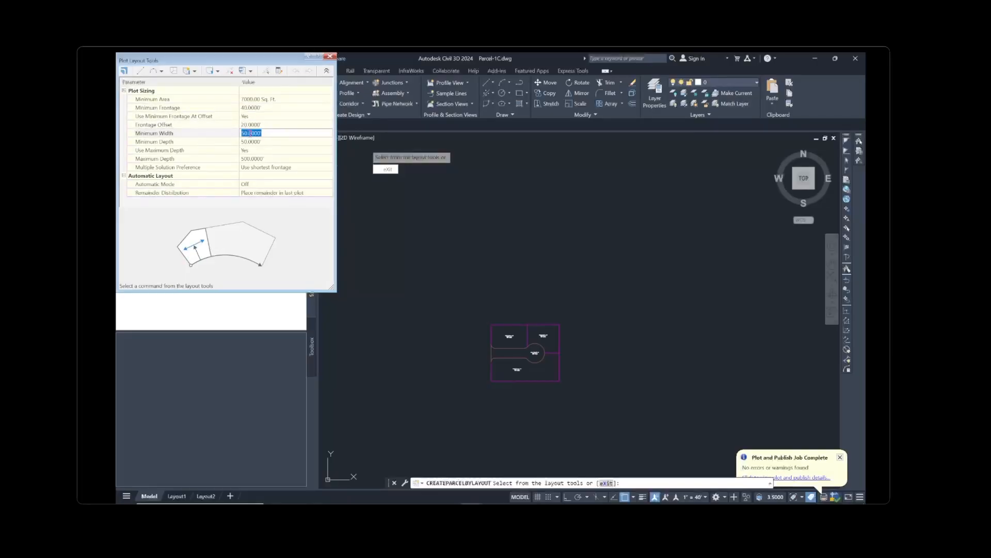
type("40")
left_click(256, 141)
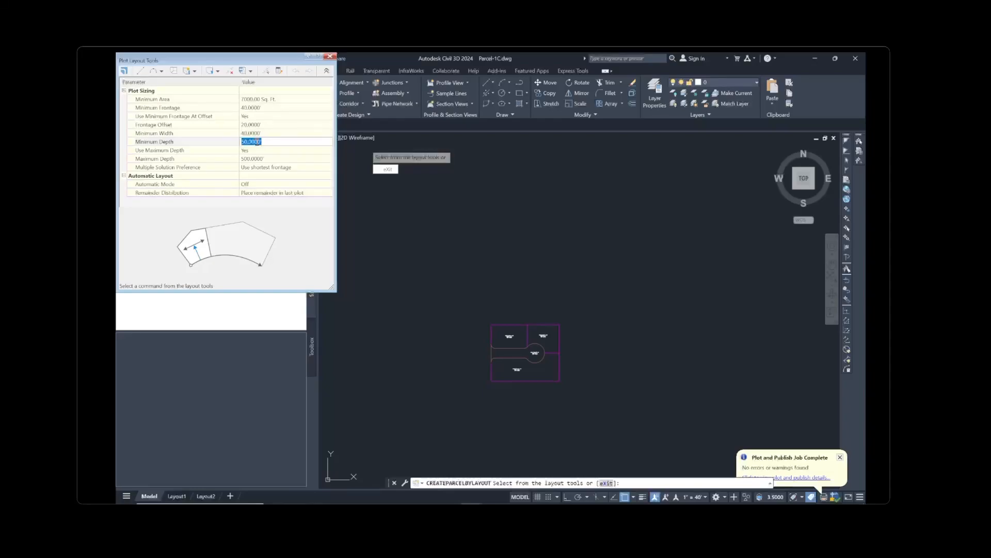
type("50")
left_click(263, 159)
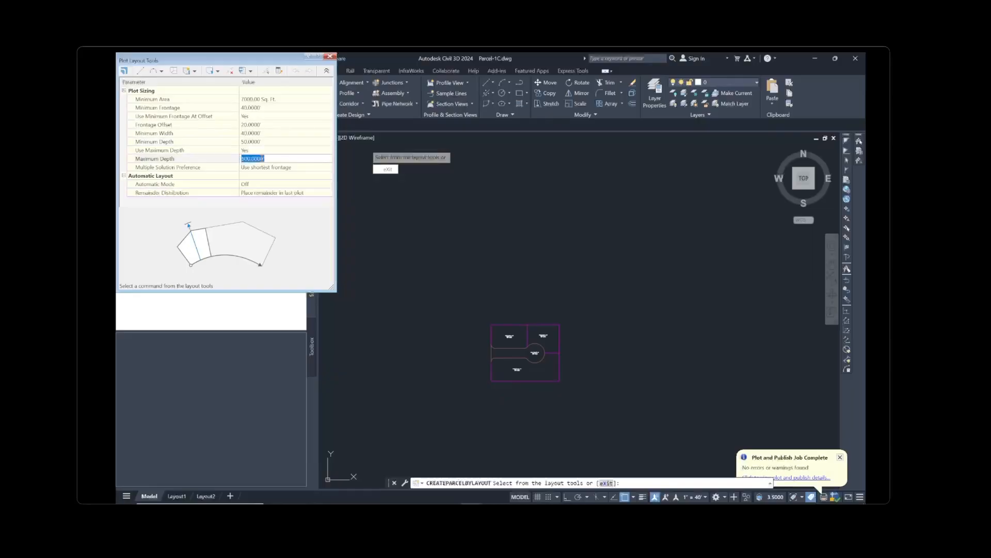
type("200")
left_click(273, 168)
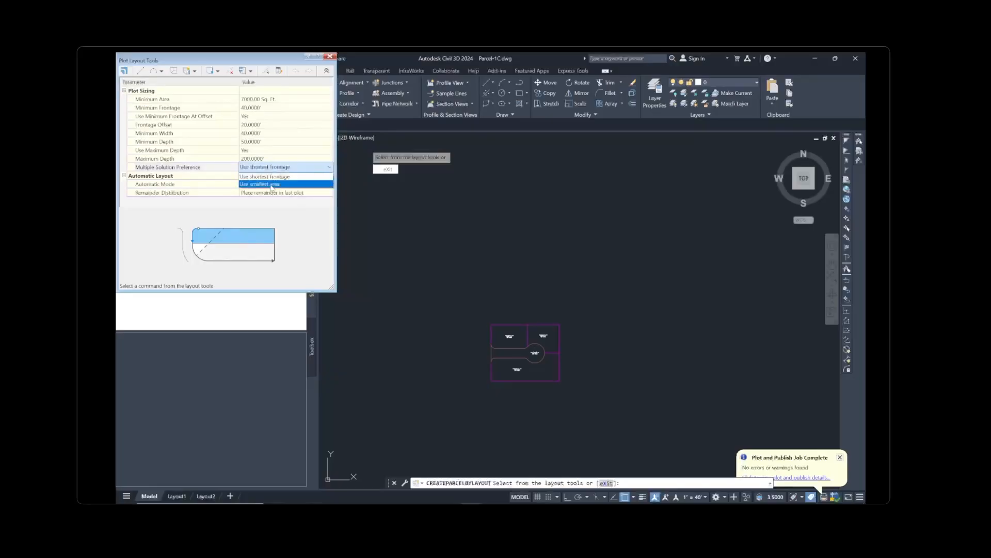
left_click(272, 185)
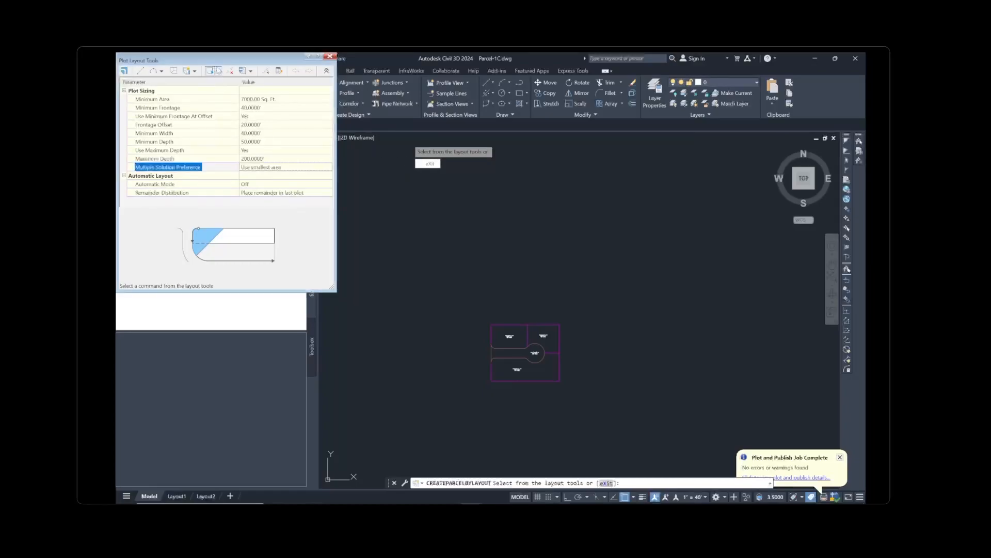
Start a slide-line plot layout in Subdivision A using the Single-Family plot style
left_click(189, 71)
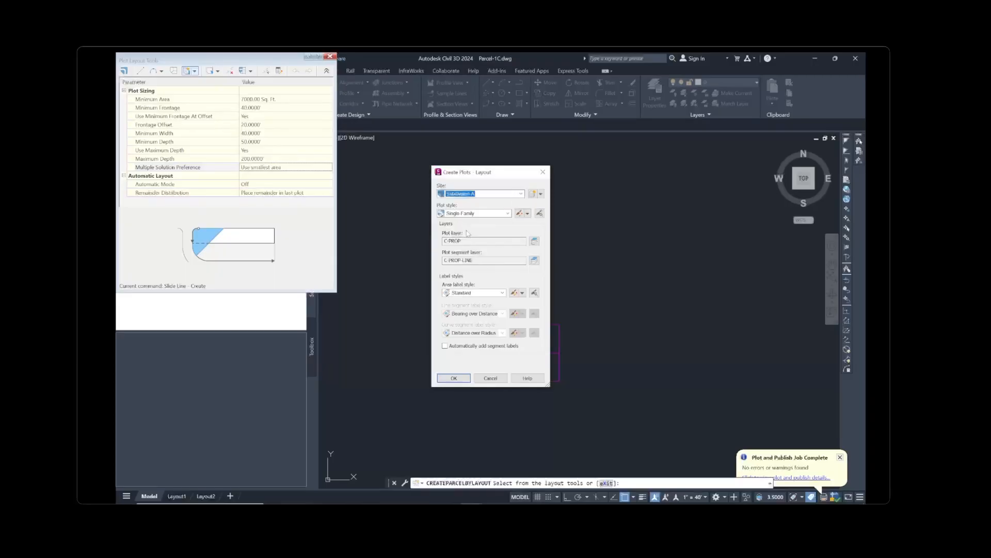
left_click(468, 214)
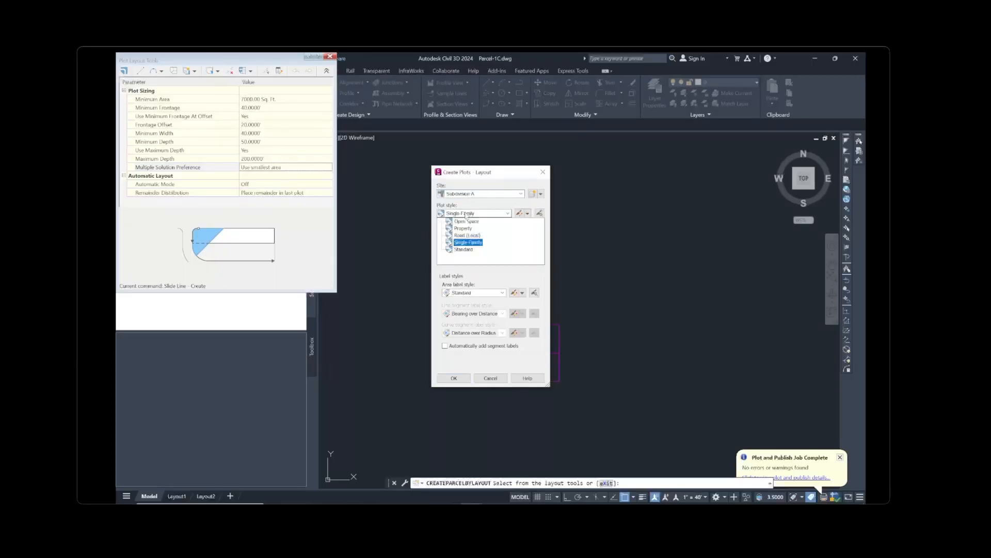
left_click(467, 242)
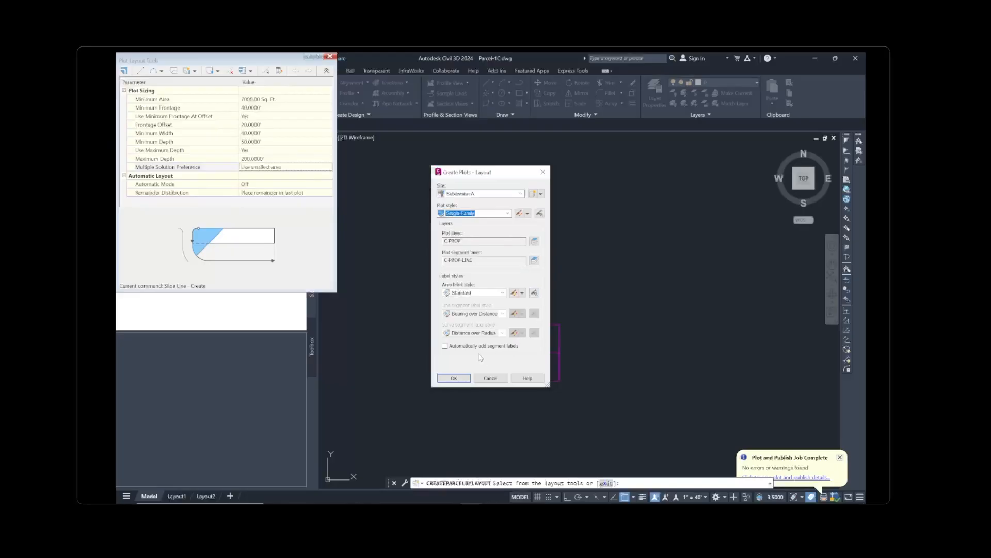
left_click(454, 378)
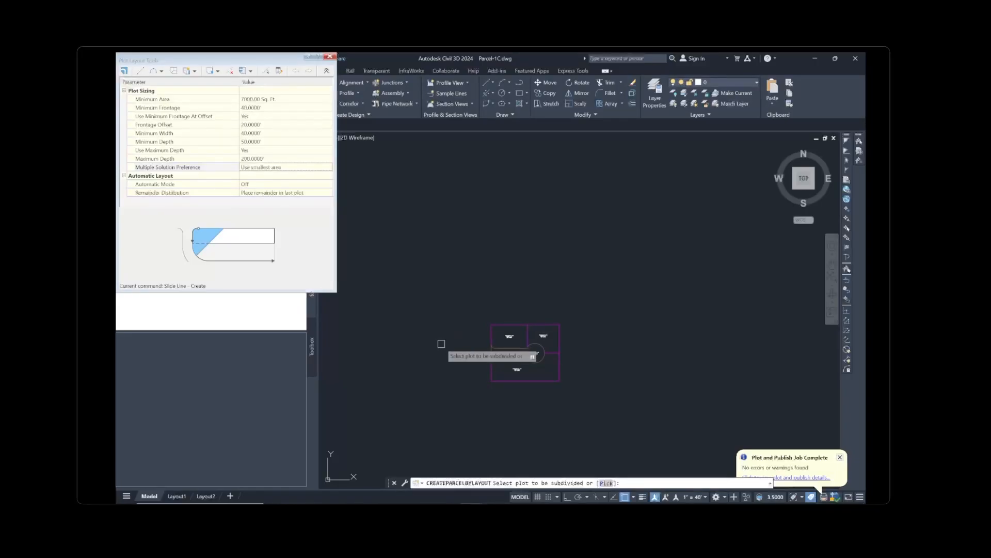
Pick plot 101 and trace its road frontage from the west curb end to the cul-de-sac
scroll(528, 344, "up", 2)
scroll(506, 335, "up", 10)
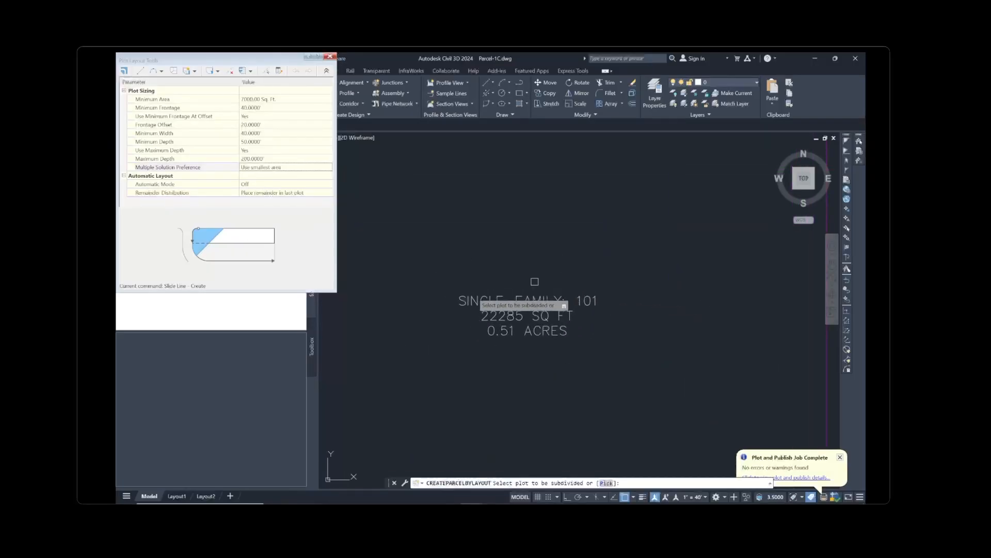
scroll(522, 290, "down", 7)
scroll(530, 310, "up", 2)
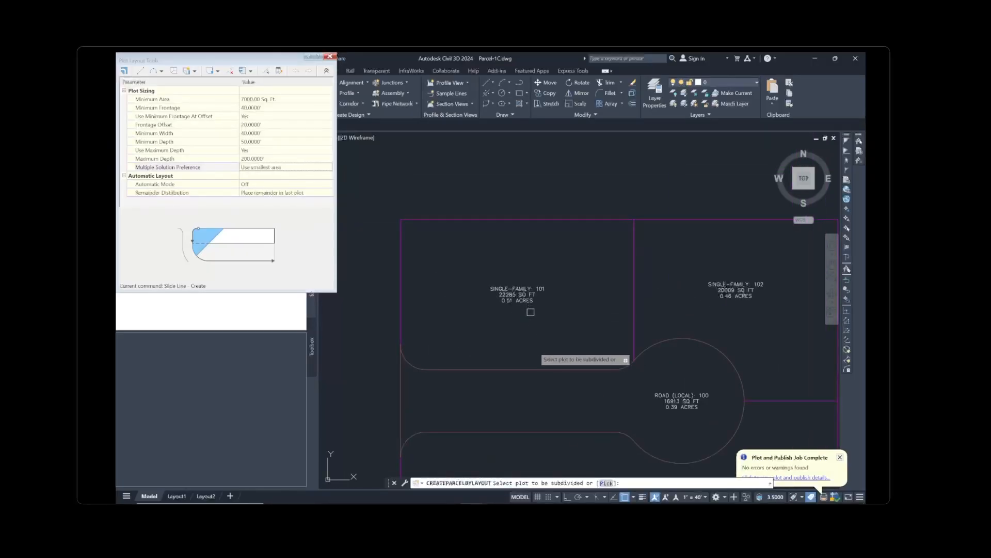
left_click(520, 292)
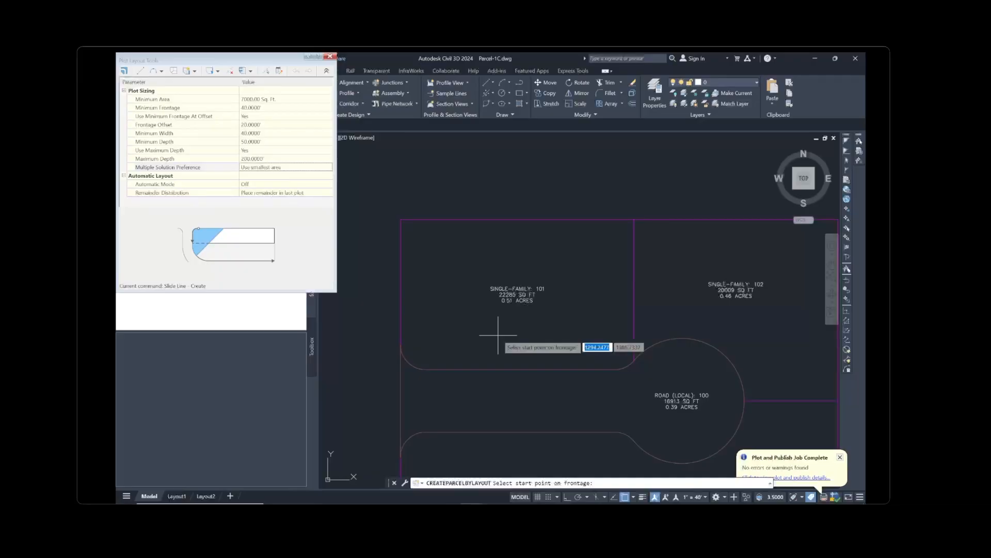
left_click(426, 369)
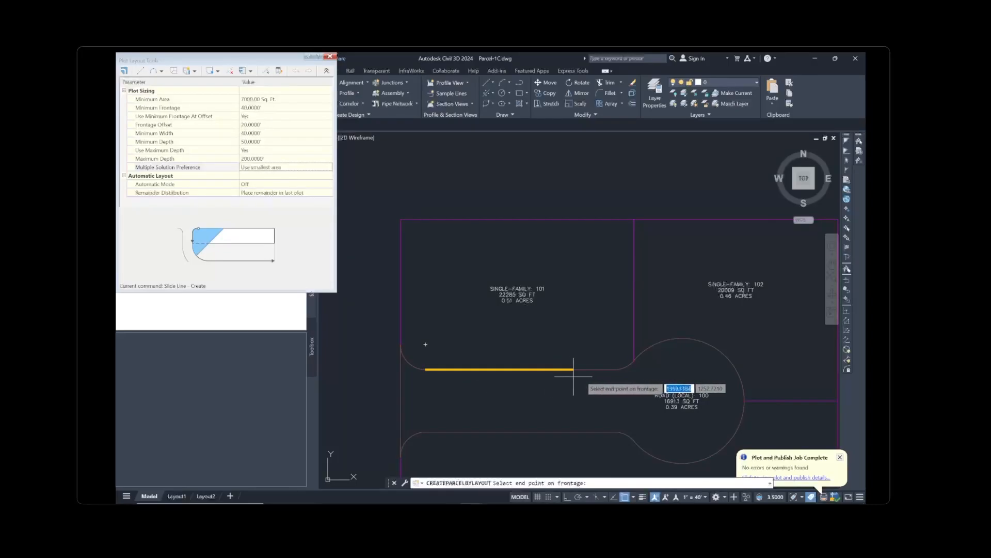
left_click(629, 361)
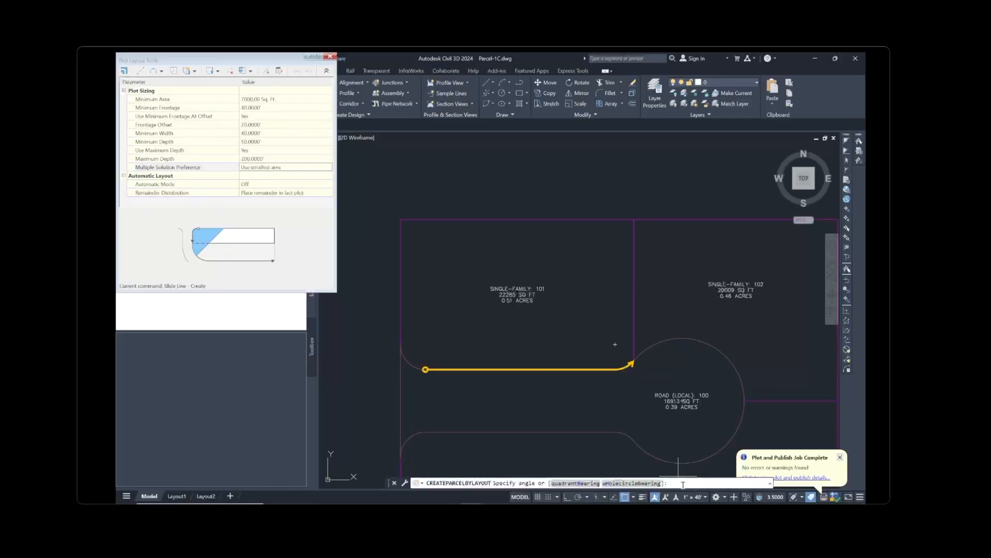
Enter a 90° slide angle and accept the previewed 7000 sq ft plot 109
type("0")
key("Return")
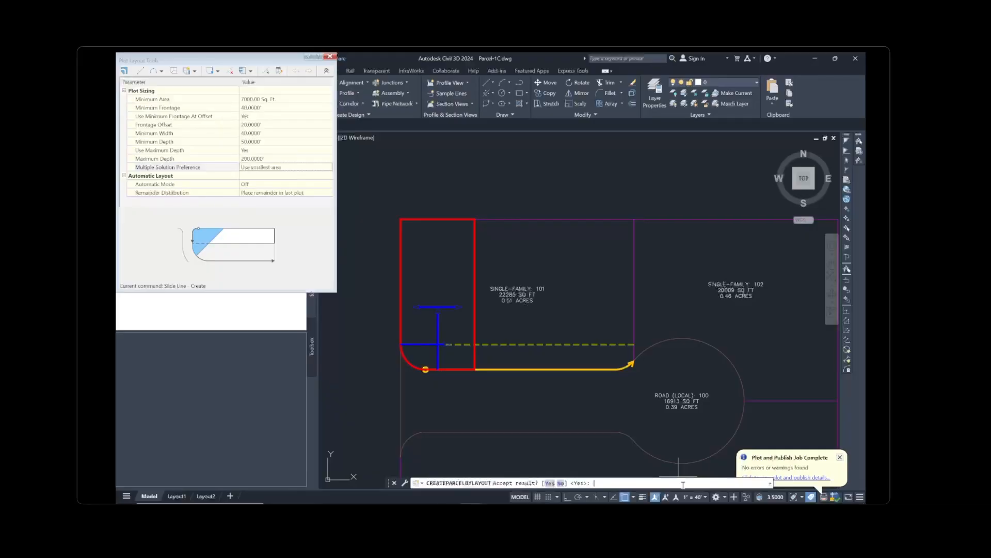
key("Return")
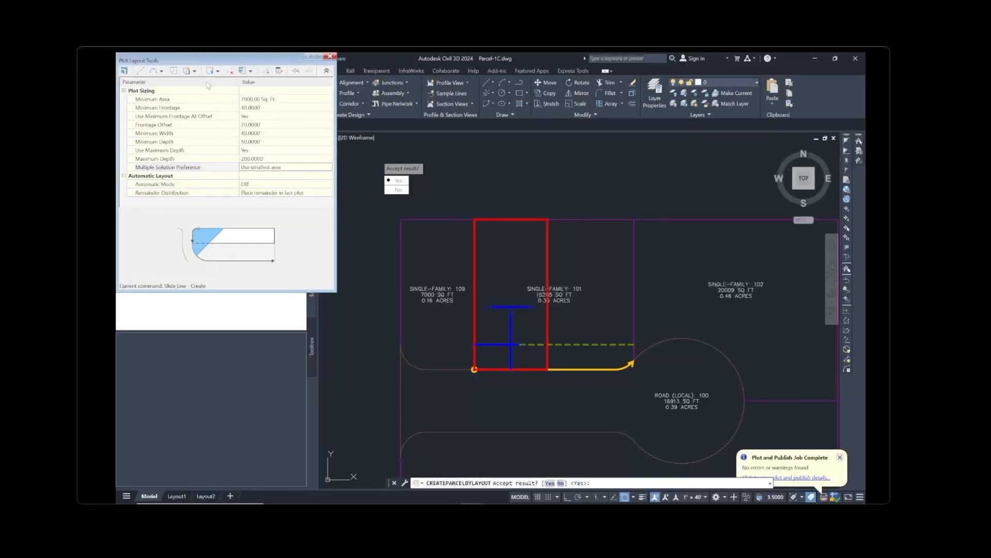
Raise the minimum area to 8000 sq ft and accept the recalculated plots 101 and 110
left_click(259, 100)
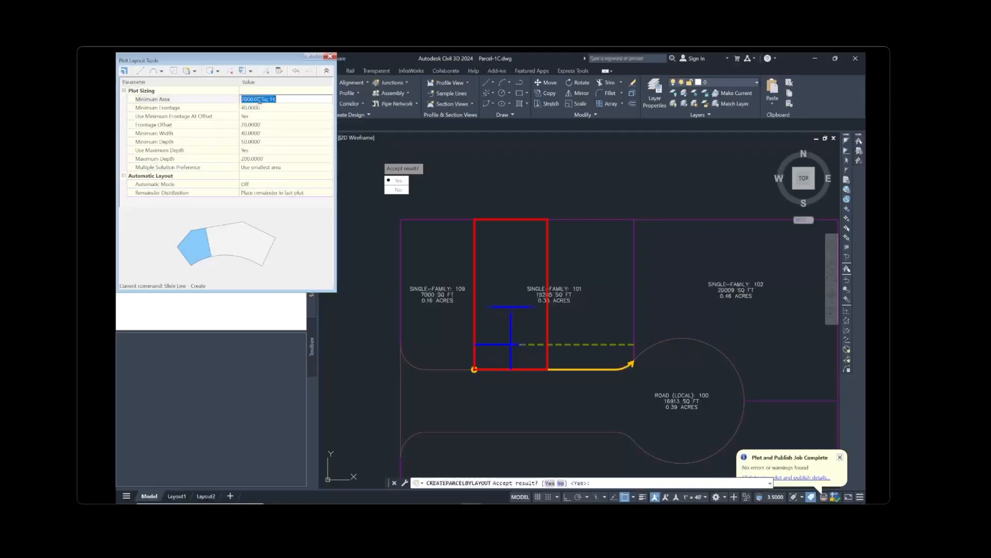
type("8000")
key("Return")
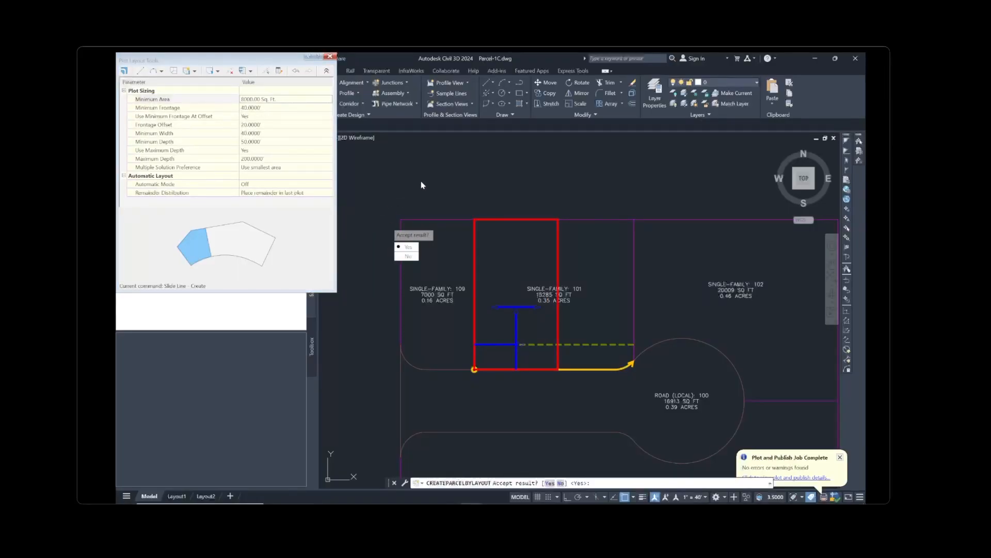
key("Return")
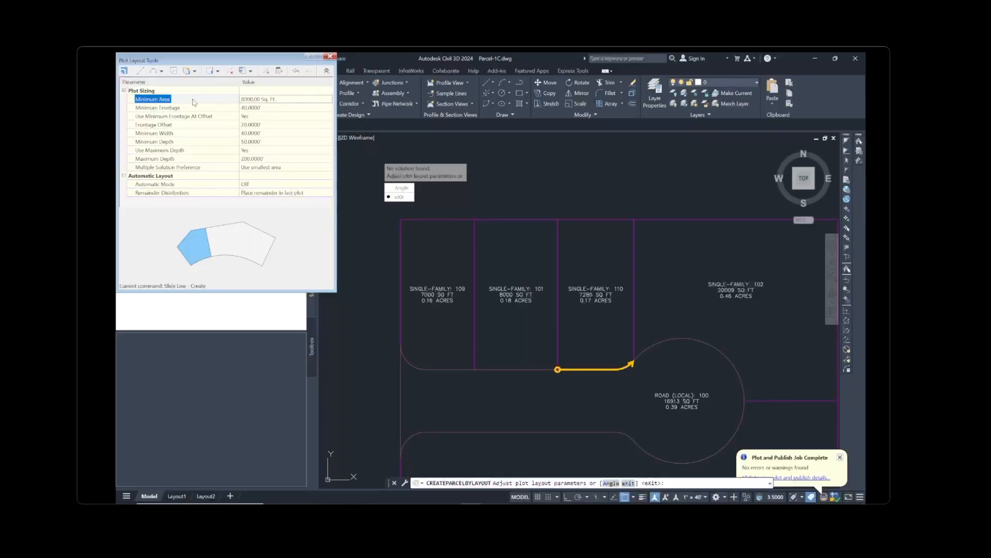
Dismiss the current slide-line attempt using the layout tool list
left_click(195, 72)
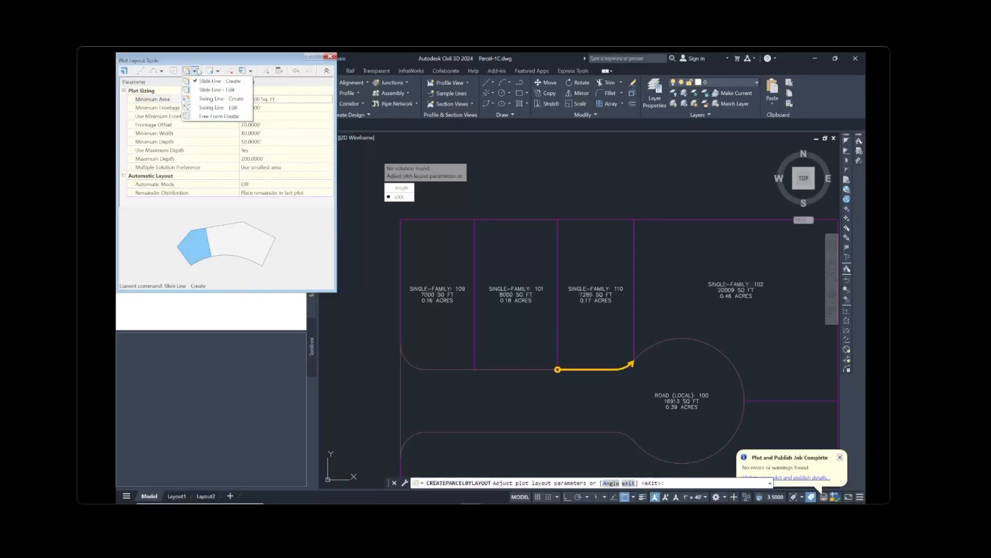
left_click(194, 71)
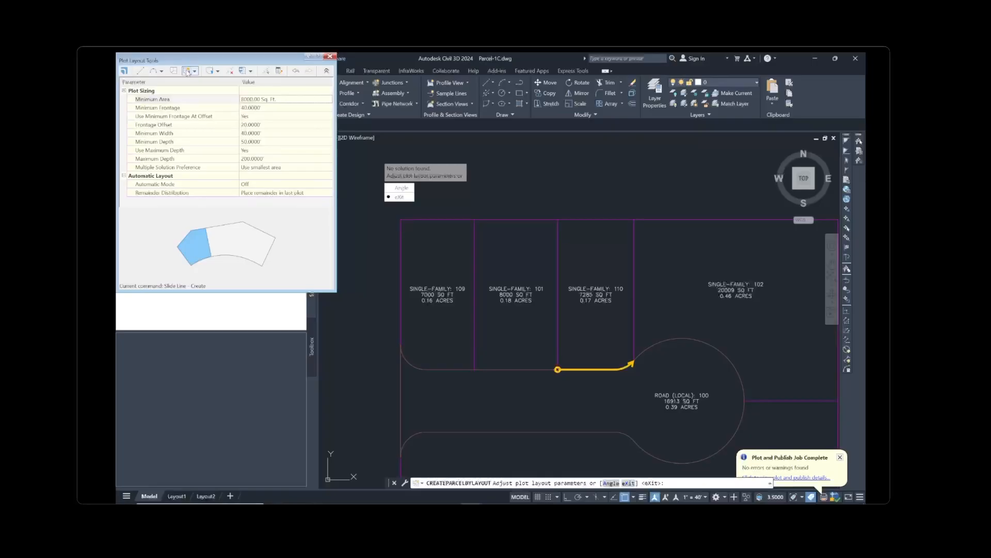
left_click(187, 72)
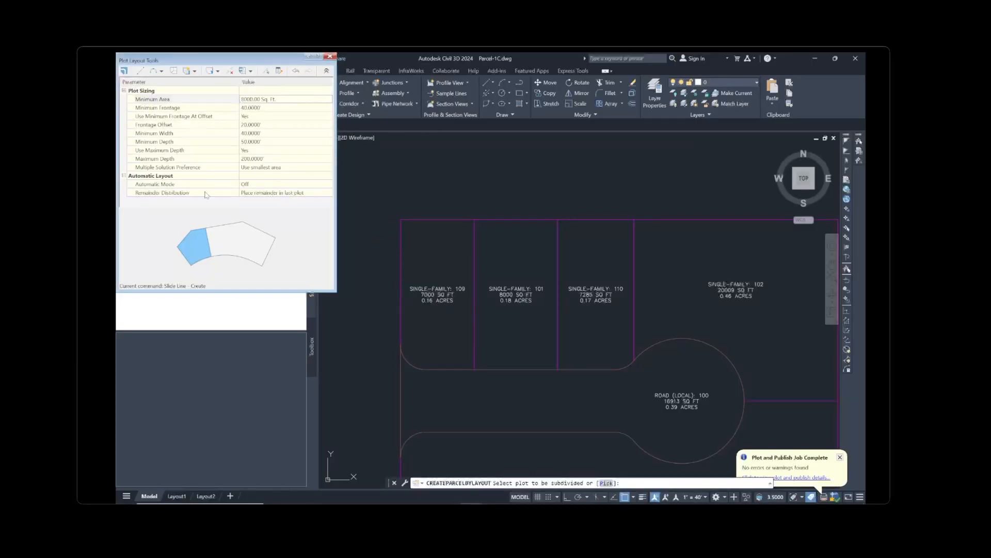
Turn Automatic Mode on and keep Remainder Distribution as 'Place remainder in last plot'
left_click(259, 186)
left_click(260, 185)
left_click(261, 201)
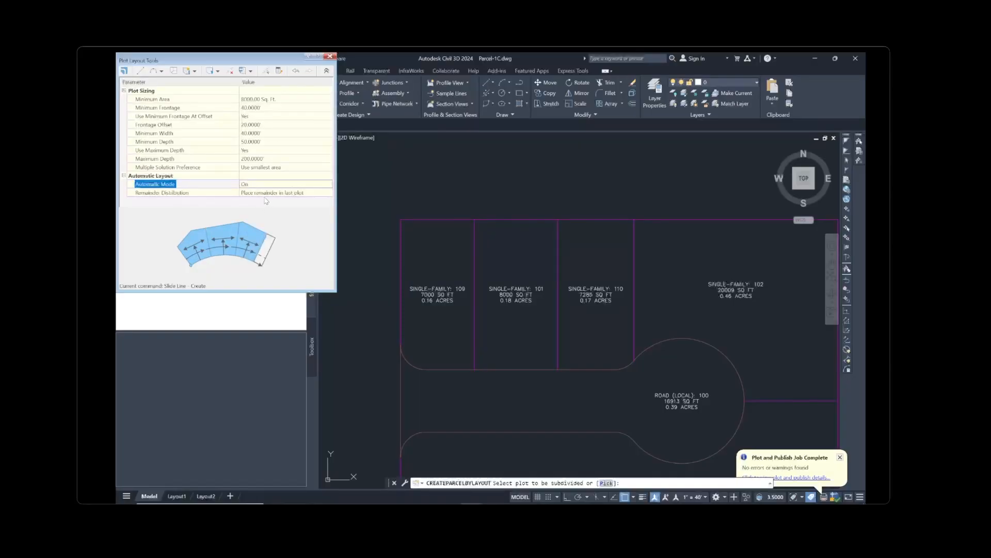
left_click(270, 193)
left_click(270, 193)
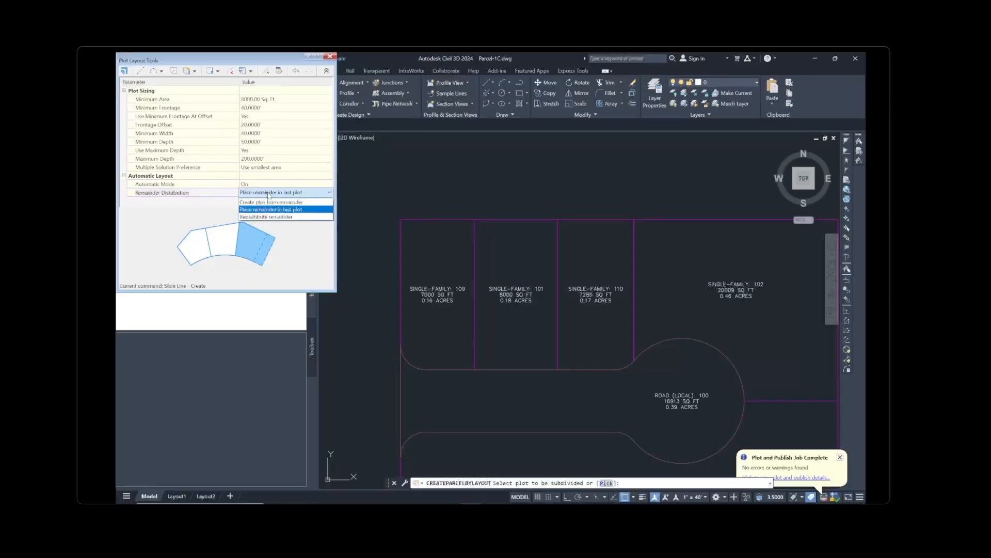
left_click(269, 193)
left_click(268, 193)
left_click(269, 193)
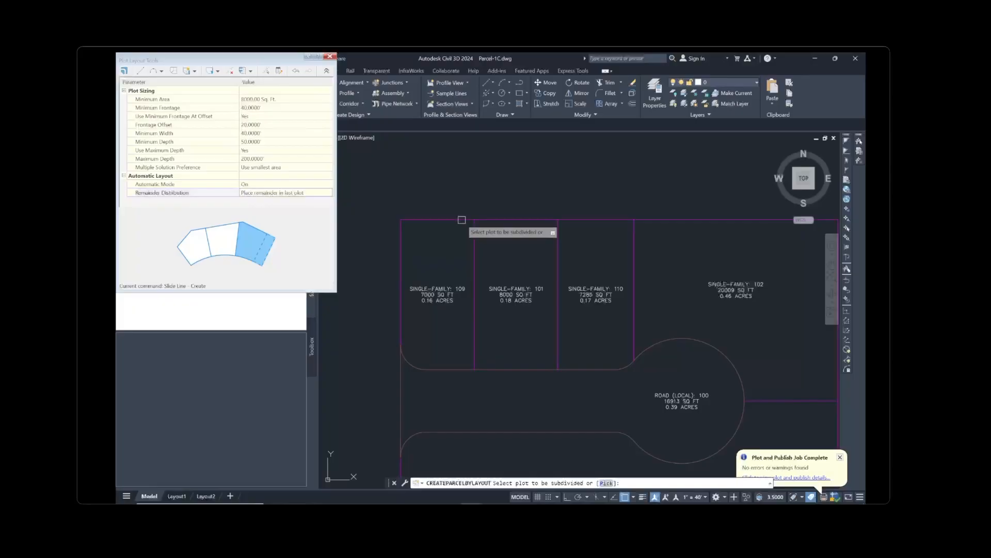
middle_click_drag(539, 329, 515, 205)
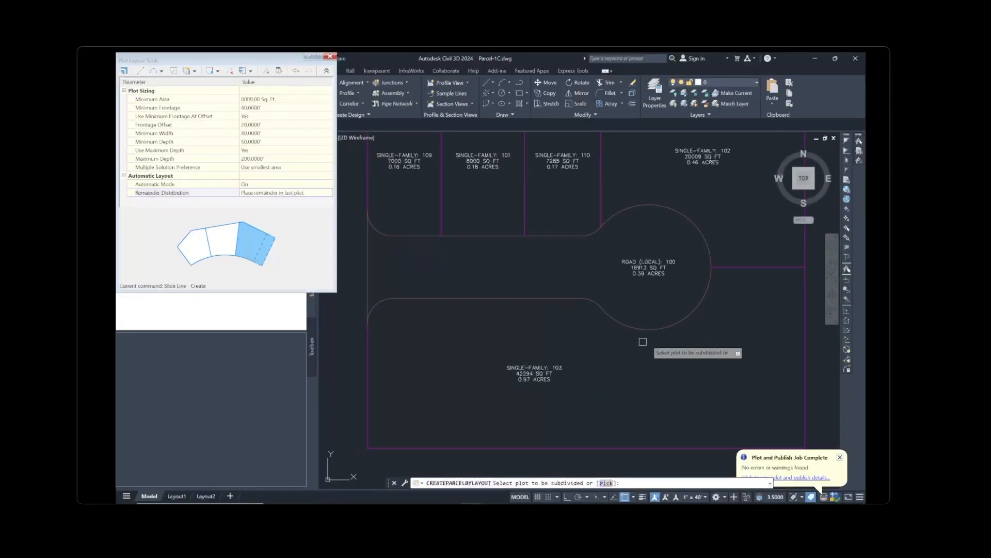
scroll(599, 324, "down", 2)
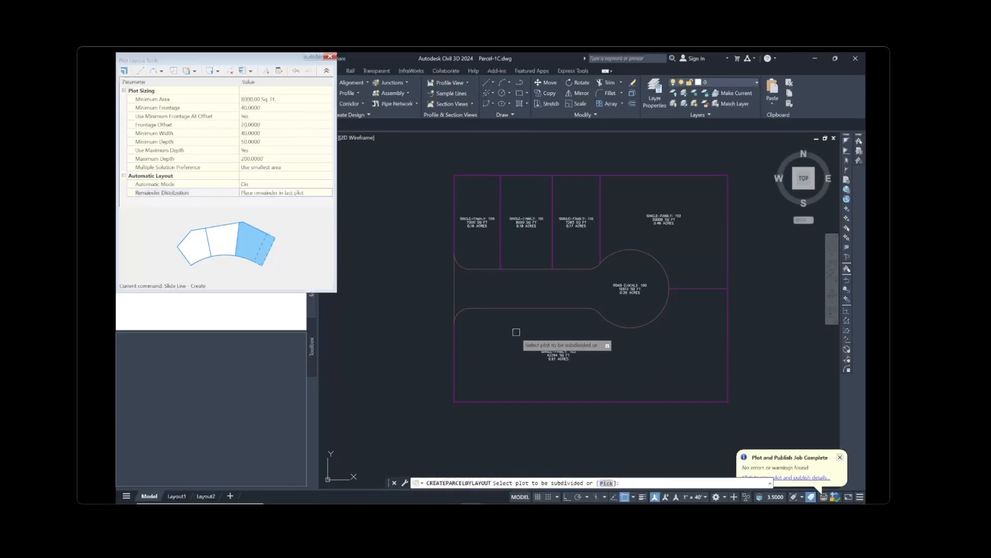
Divide plot 103 along its south-curb frontage to the cul-de-sac with 90° side lines
left_click(559, 356)
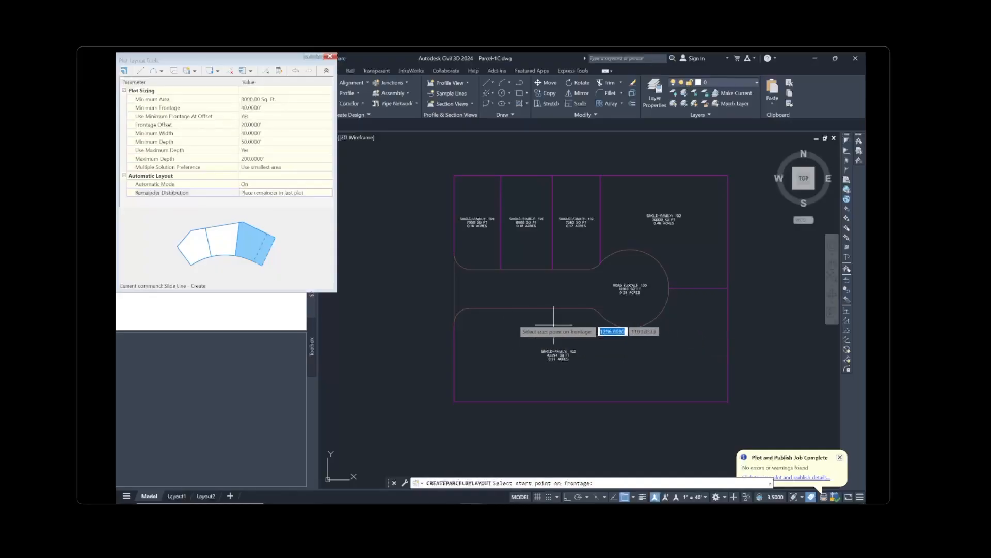
left_click(469, 308)
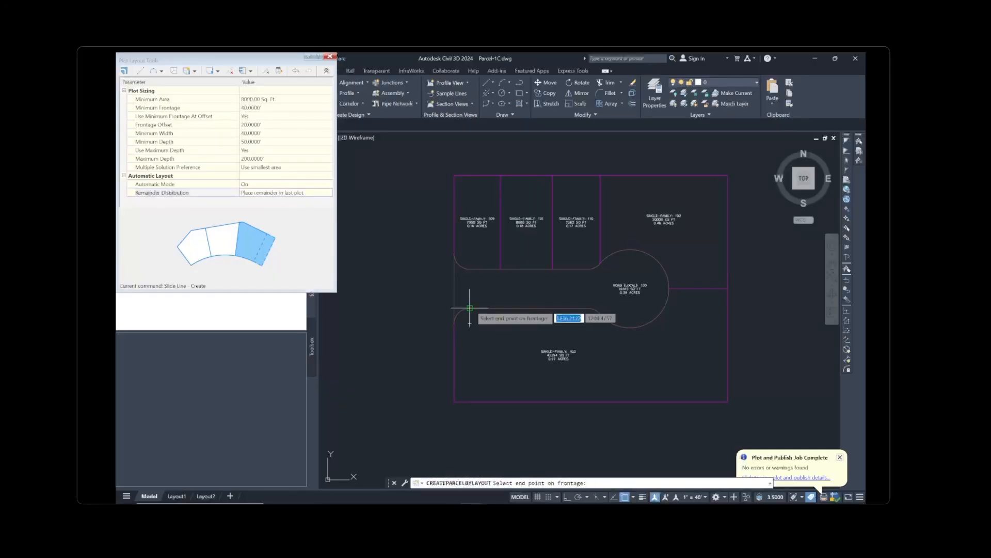
left_click(669, 288)
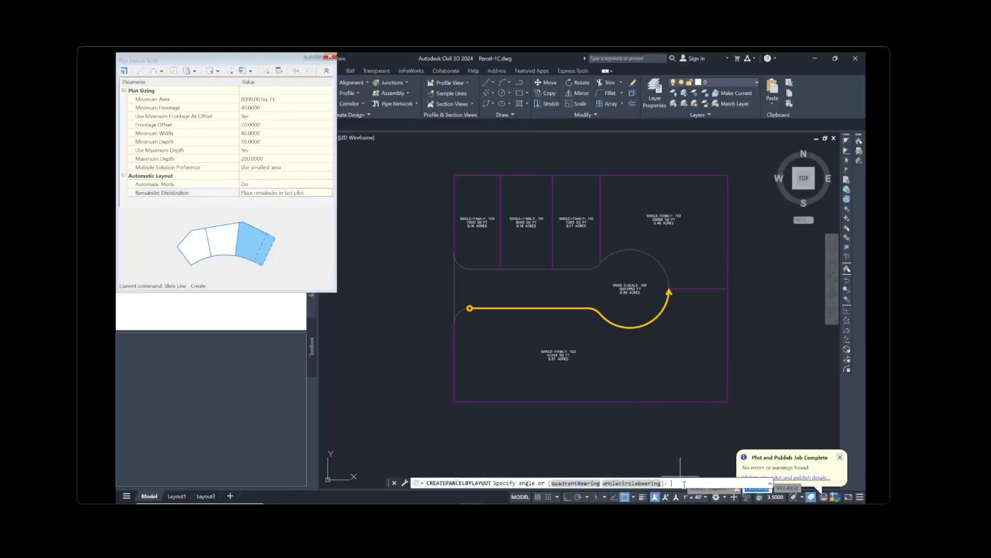
type("90")
key("Return")
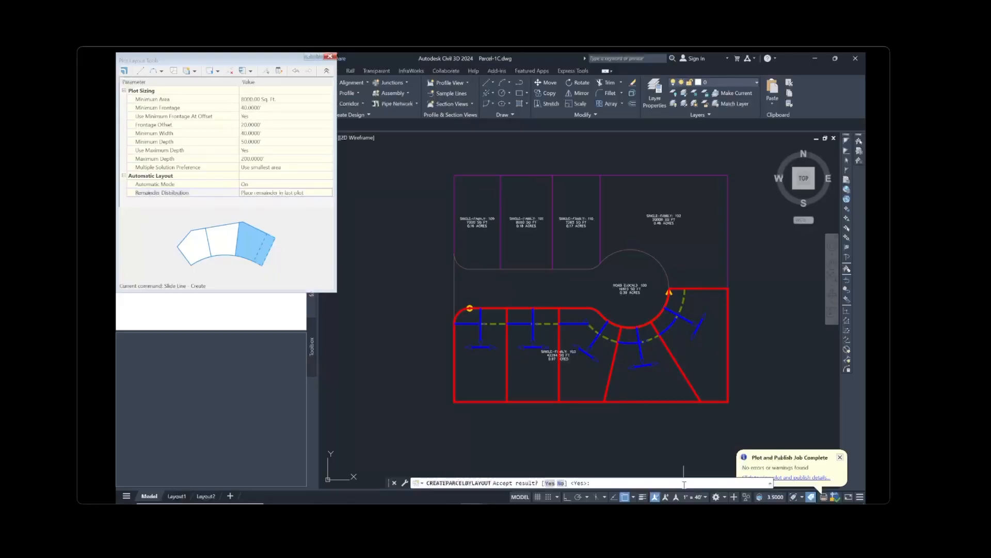
key("Return")
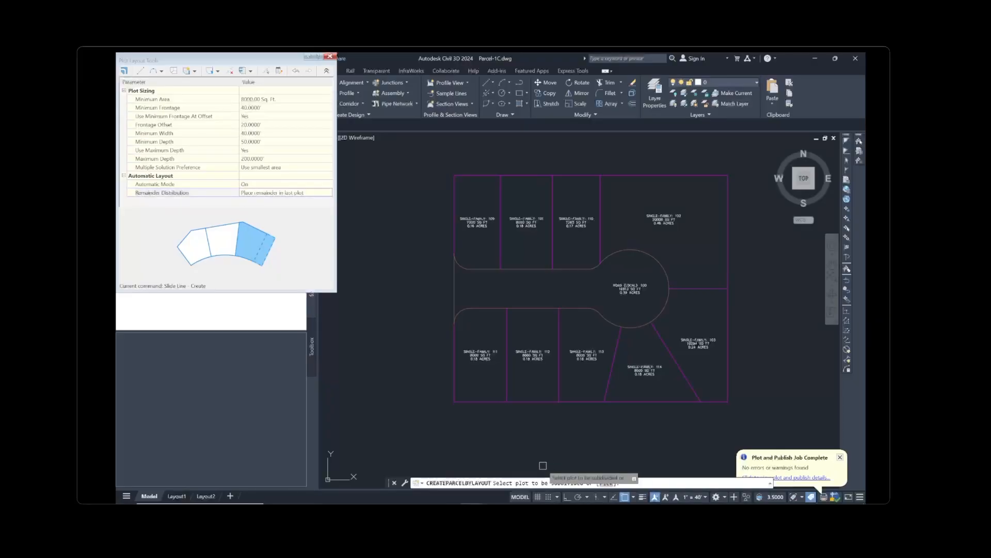
End plot picking and recentre the view on the subdivided site
key("Escape")
key("Escape")
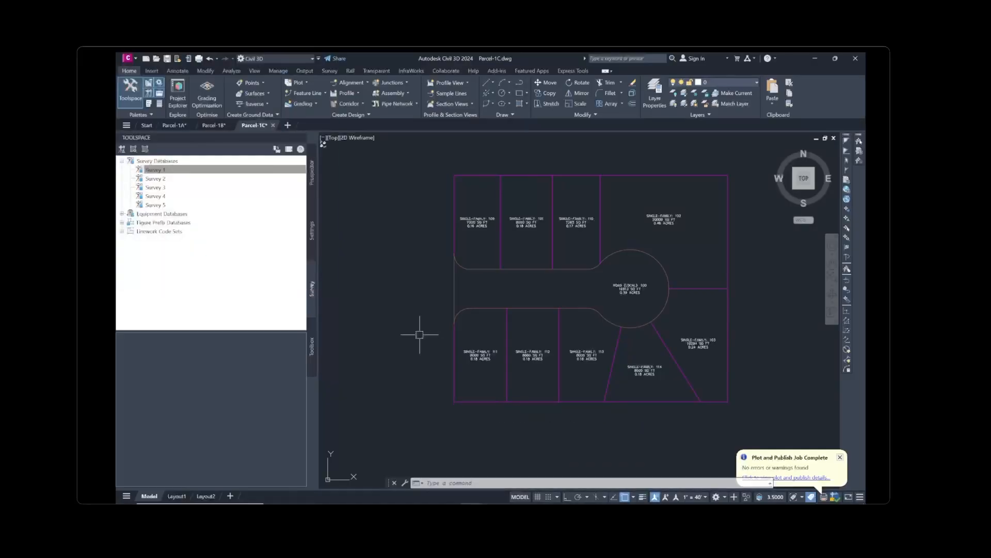
scroll(414, 333, "down", 2)
middle_click_drag(404, 309, 421, 323)
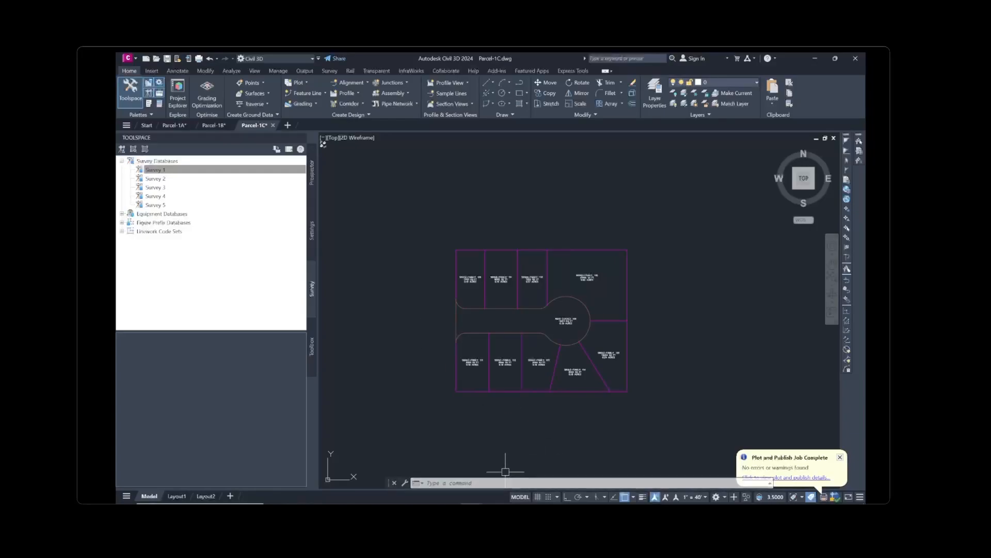
left_click(494, 509)
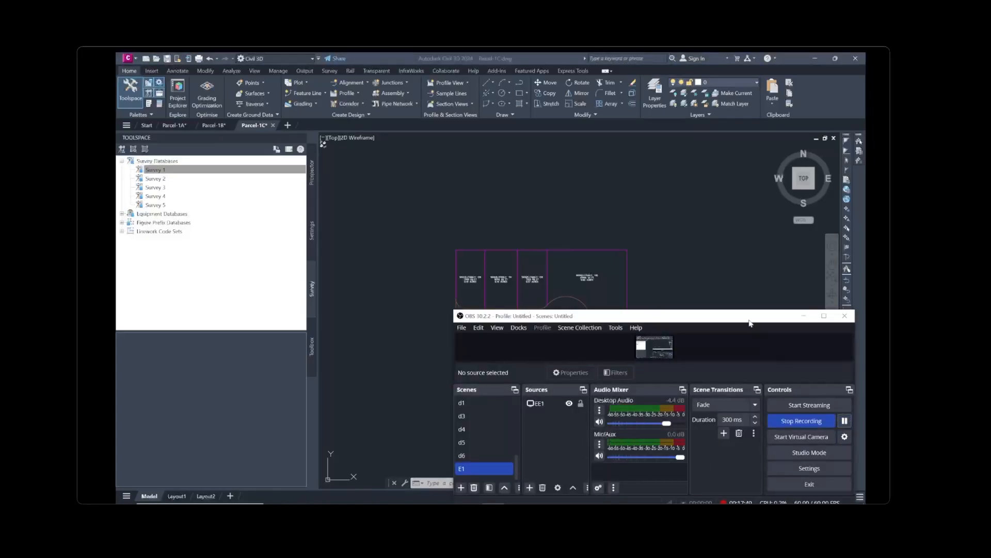
left_click(703, 261)
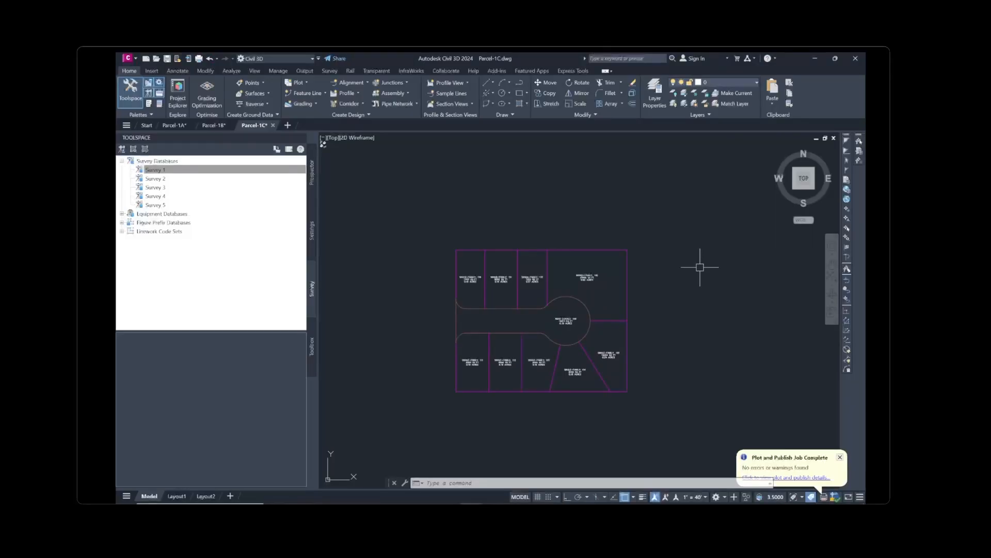
Check the open drawings in Prospector, then bring up the application menu
left_click(315, 195)
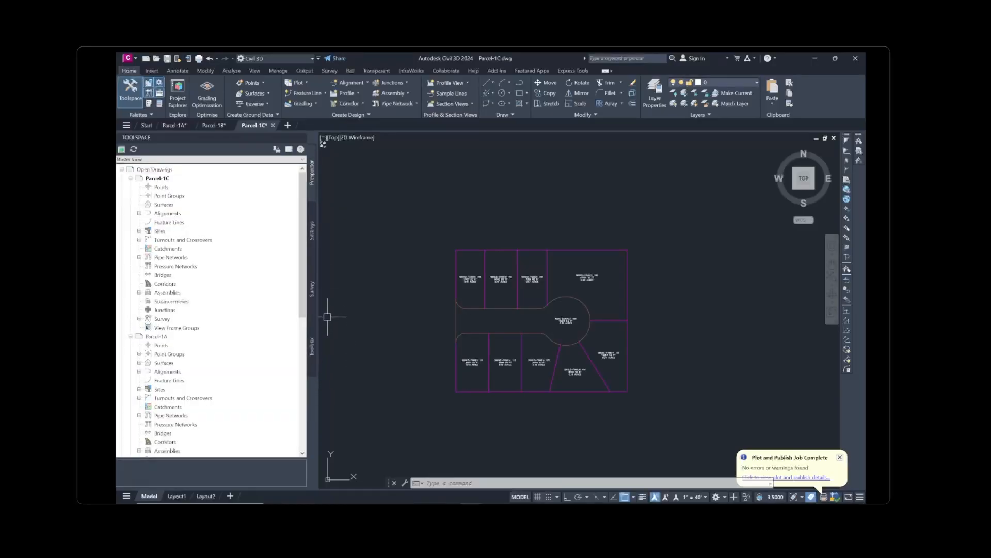
left_click(312, 288)
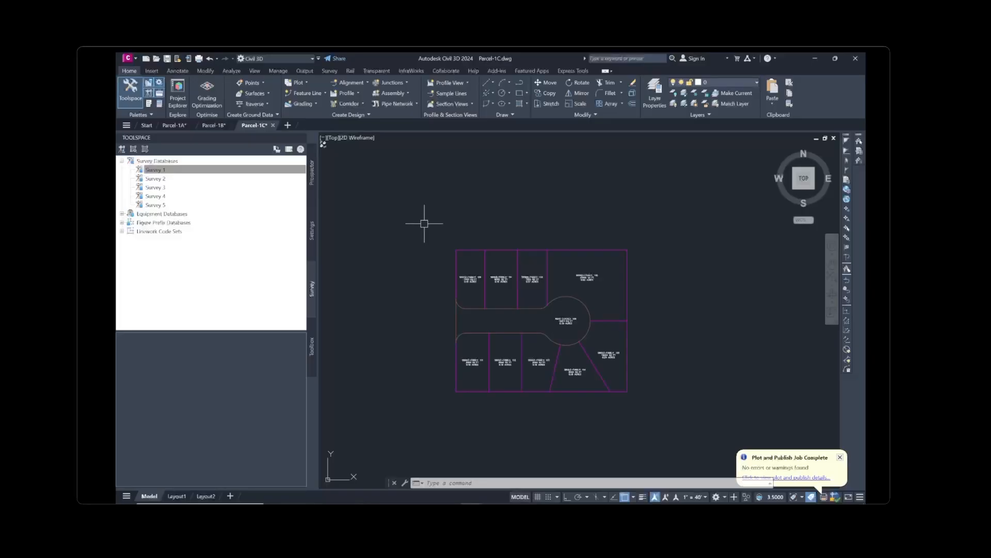
left_click(135, 61)
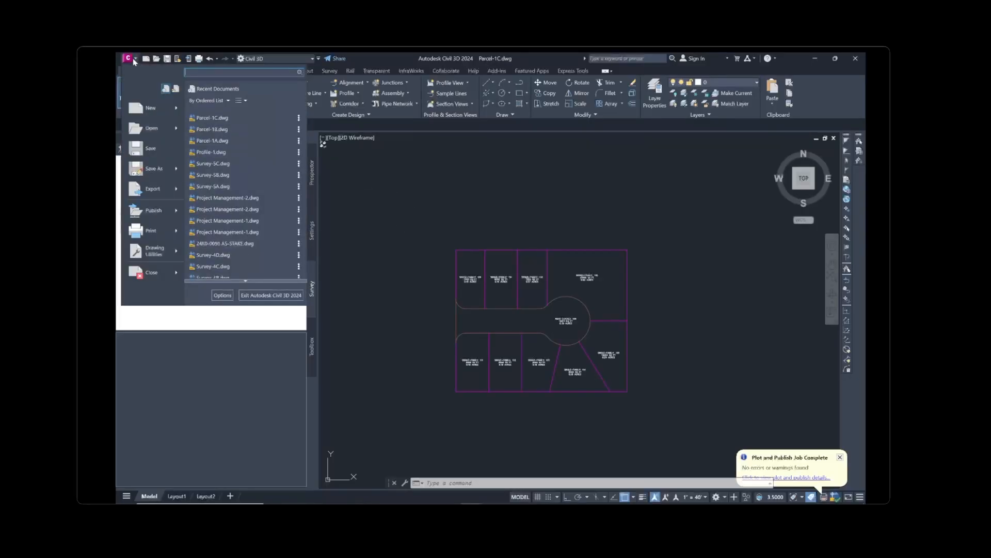
Browse to Parcel-1D.dwg in the Select File dialog and open it
left_click(150, 132)
scroll(355, 213, "down", 1)
left_click(301, 229)
left_click(619, 279)
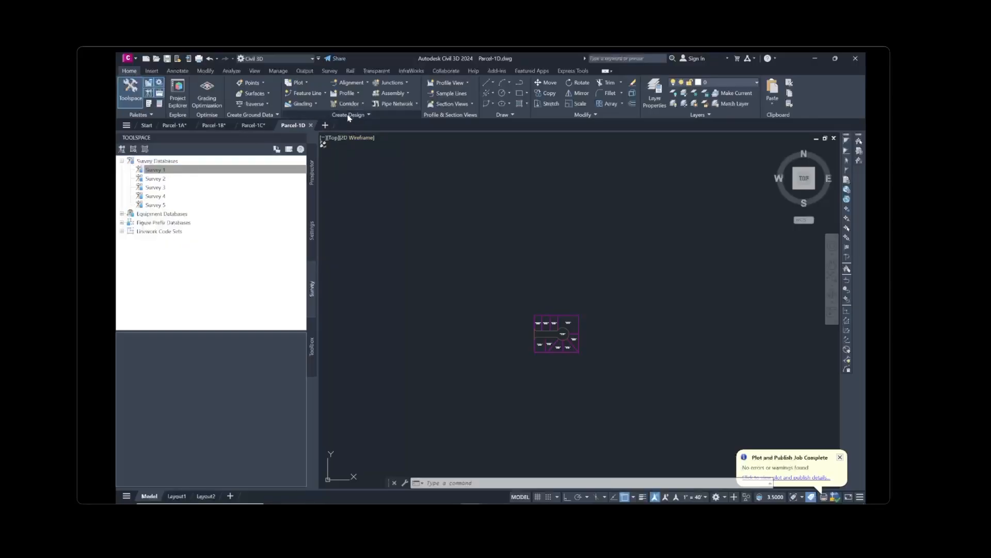
Launch Plot Creation Tools from the Plot dropdown on the Create Design panel
left_click(307, 84)
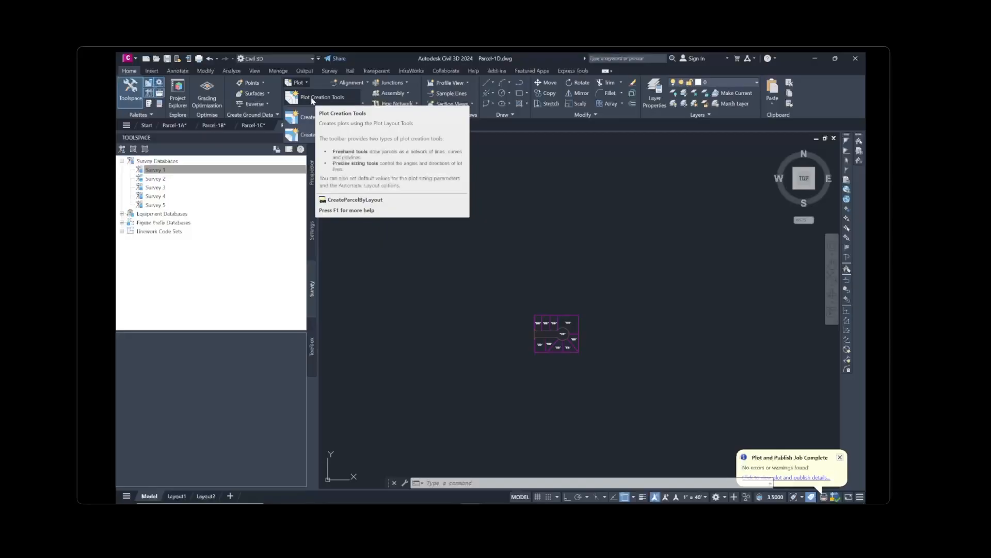
left_click(311, 98)
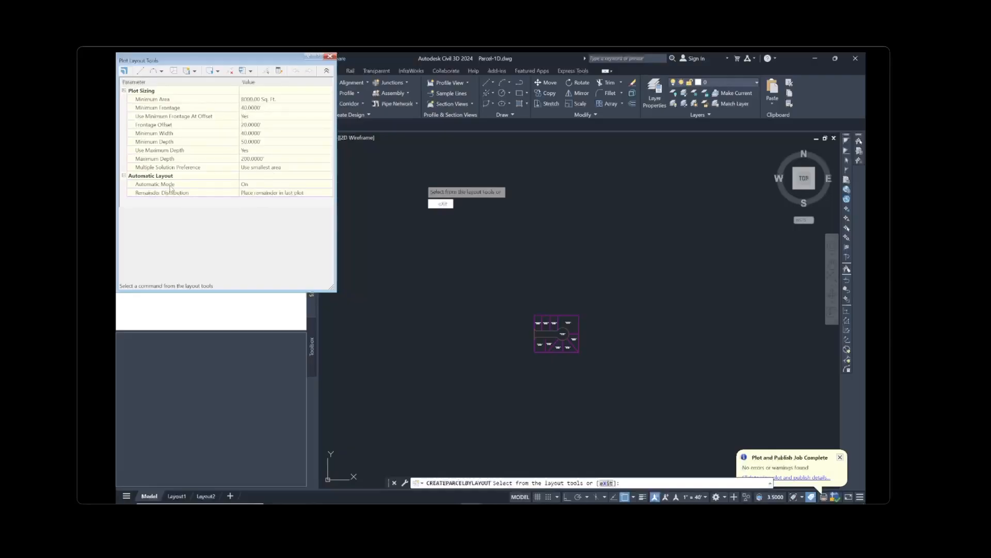
Switch Automatic Mode to Off and start the Swing Line - Create plot layout tool
left_click(266, 184)
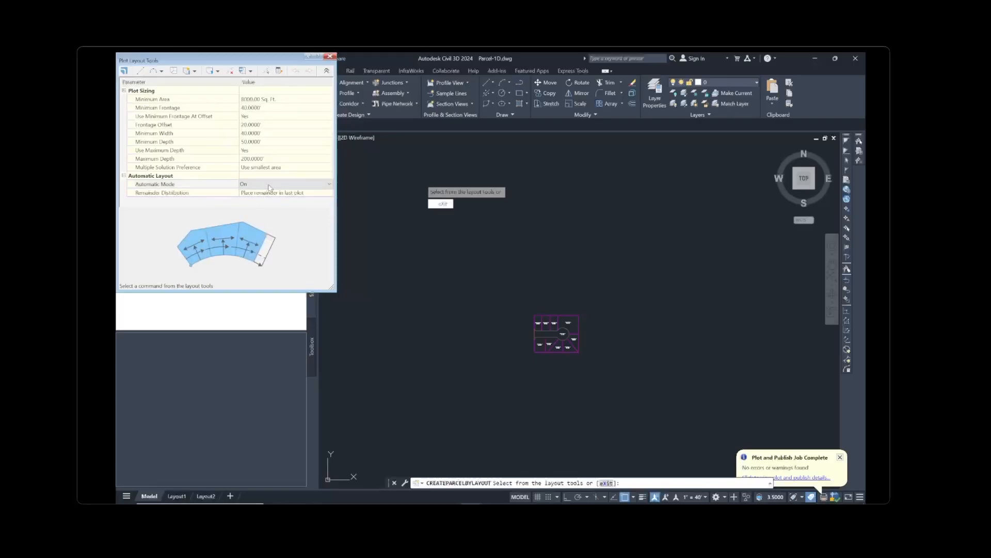
left_click(266, 197)
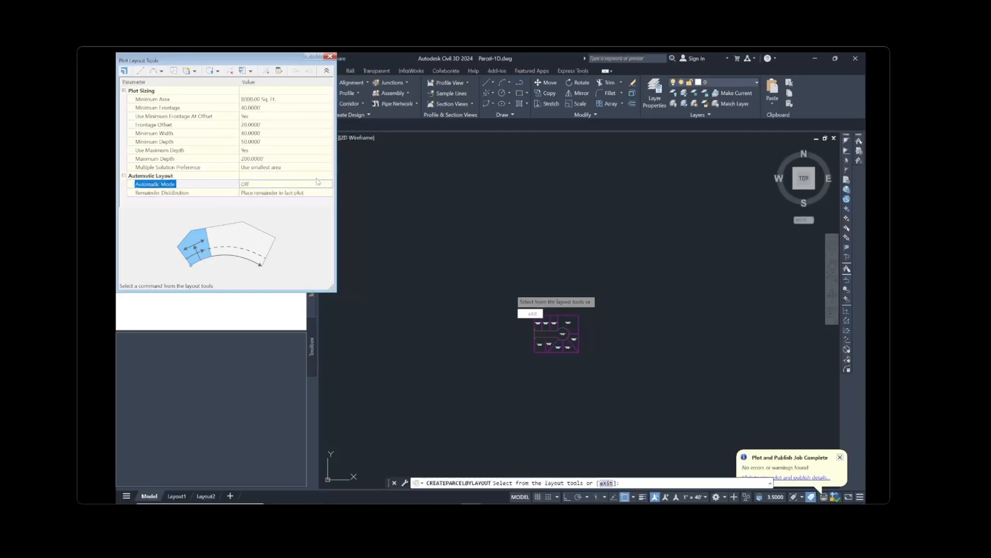
left_click(195, 71)
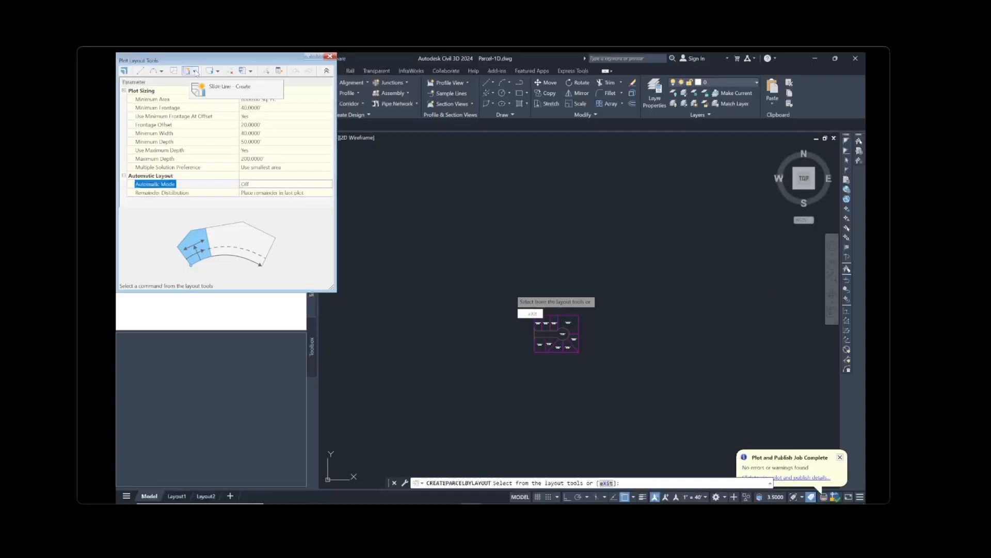
left_click(195, 72)
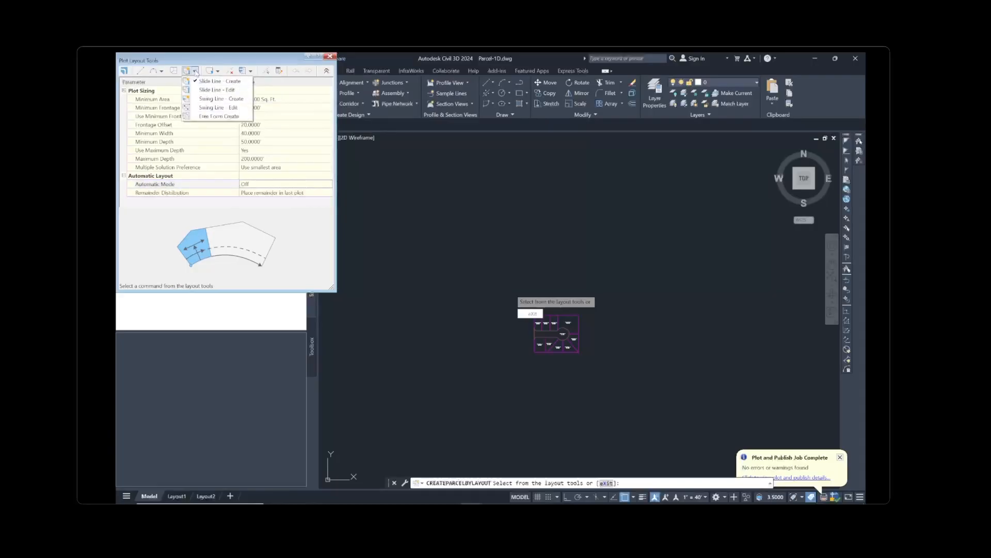
left_click(221, 99)
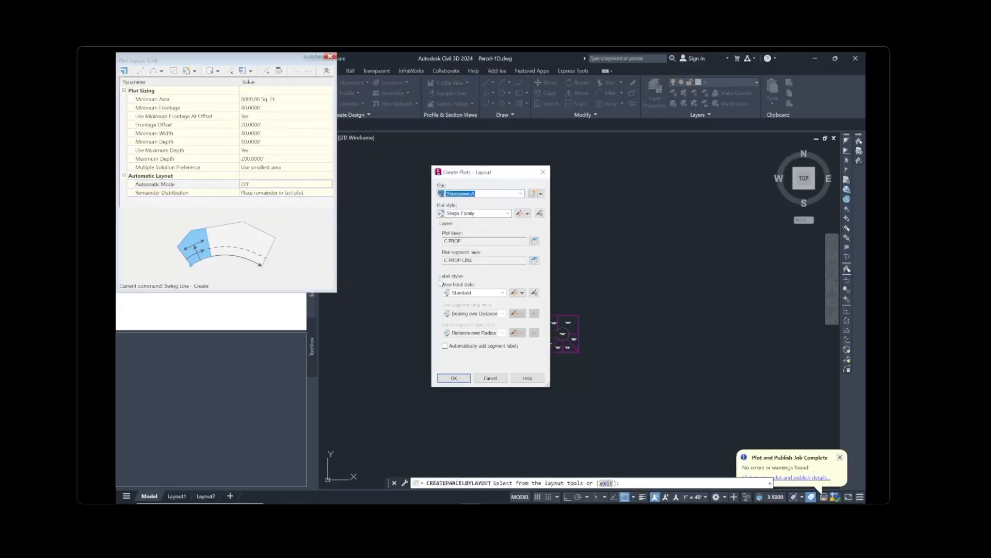
Put the new plots in Site Subdivision A with the Single-Family plot style
left_click(491, 215)
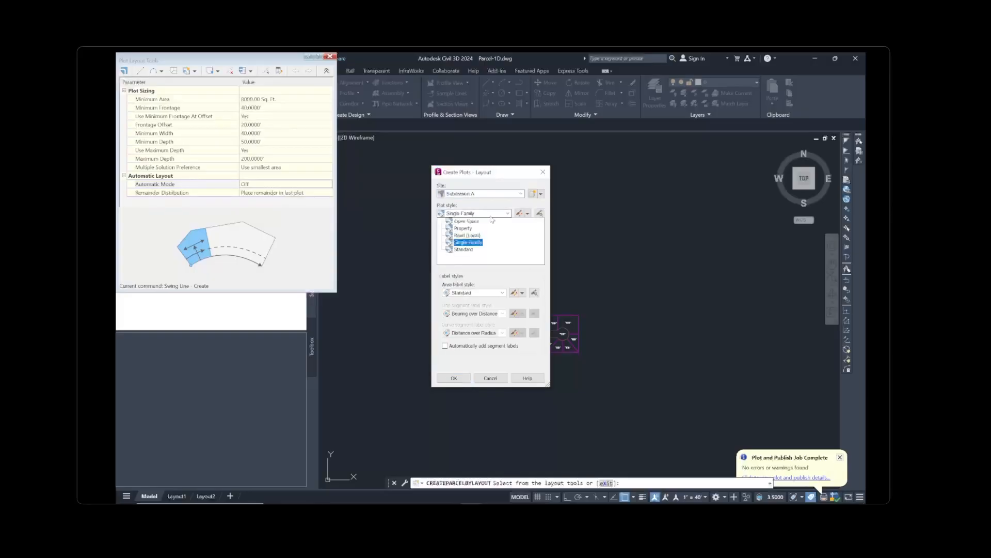
left_click(491, 216)
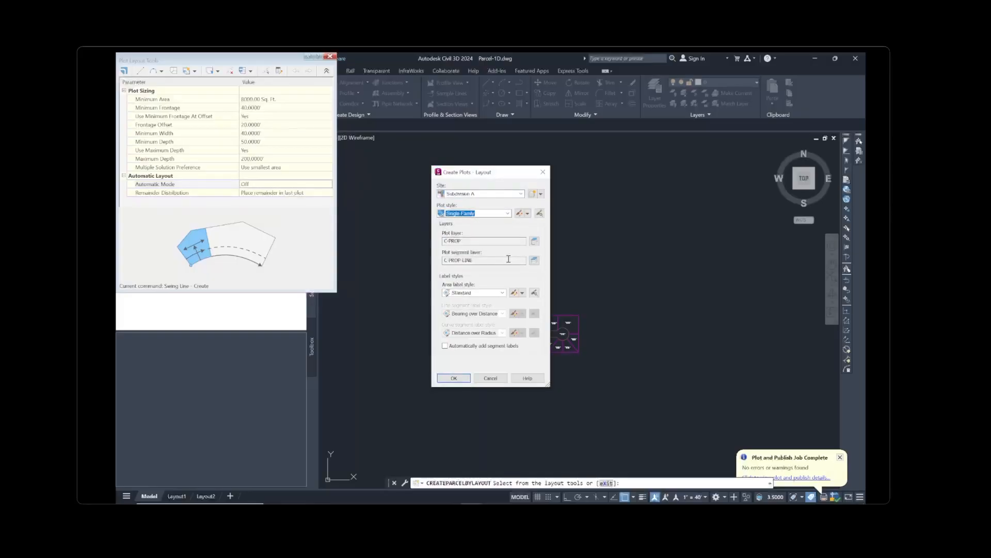
left_click(459, 377)
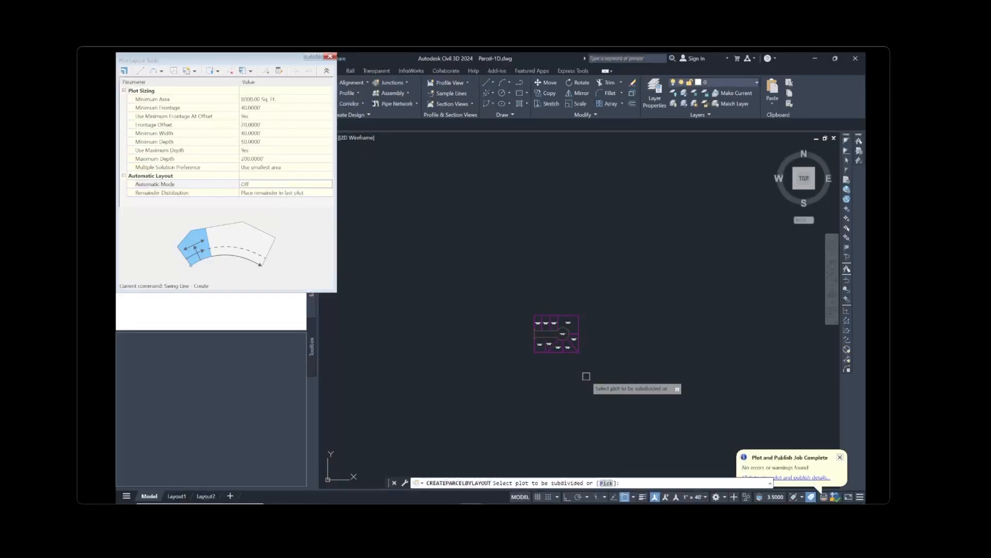
Split plot 102 with a swing line from its cul-de-sac arc frontage to the top-right corner, then exit
scroll(584, 325, "up", 2)
scroll(552, 332, "up", 2)
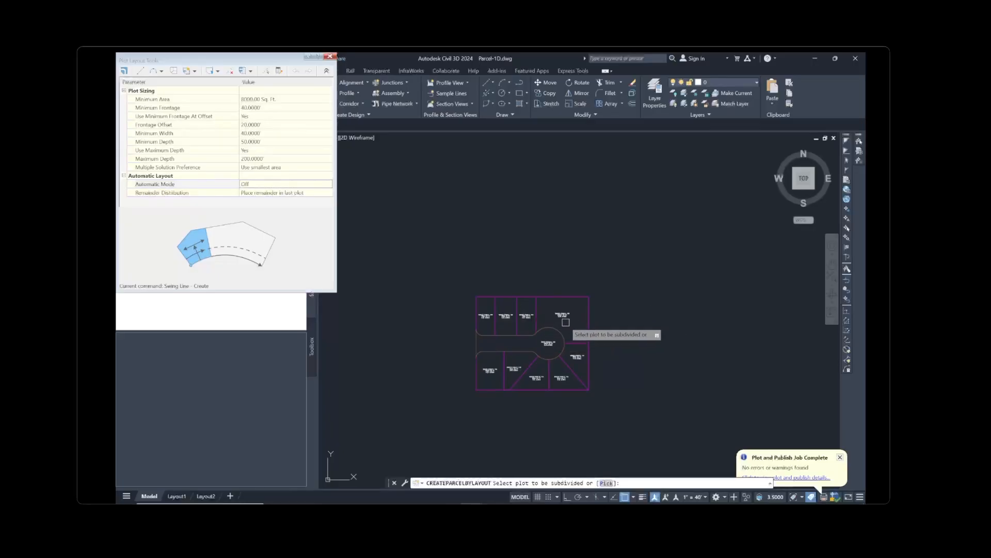
scroll(547, 332, "up", 4)
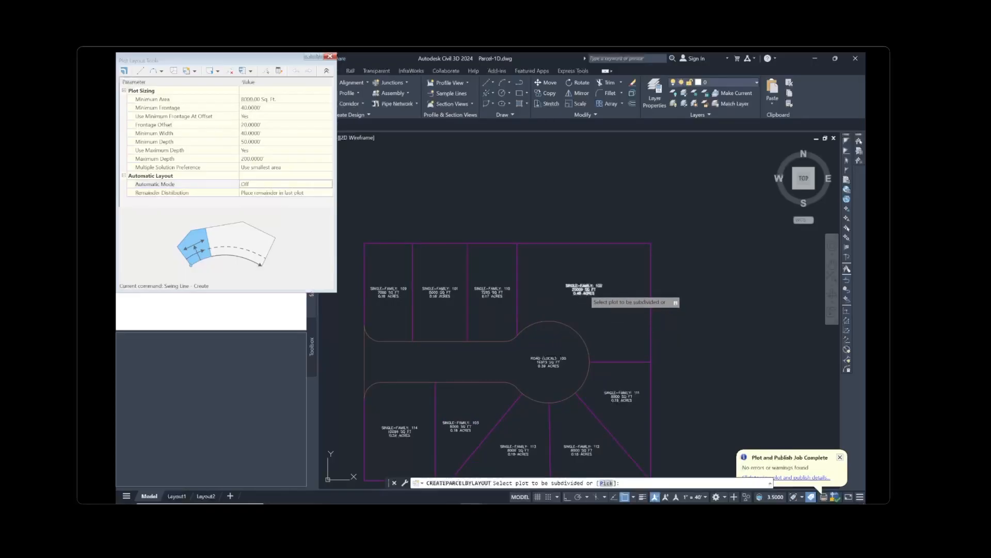
left_click(581, 293)
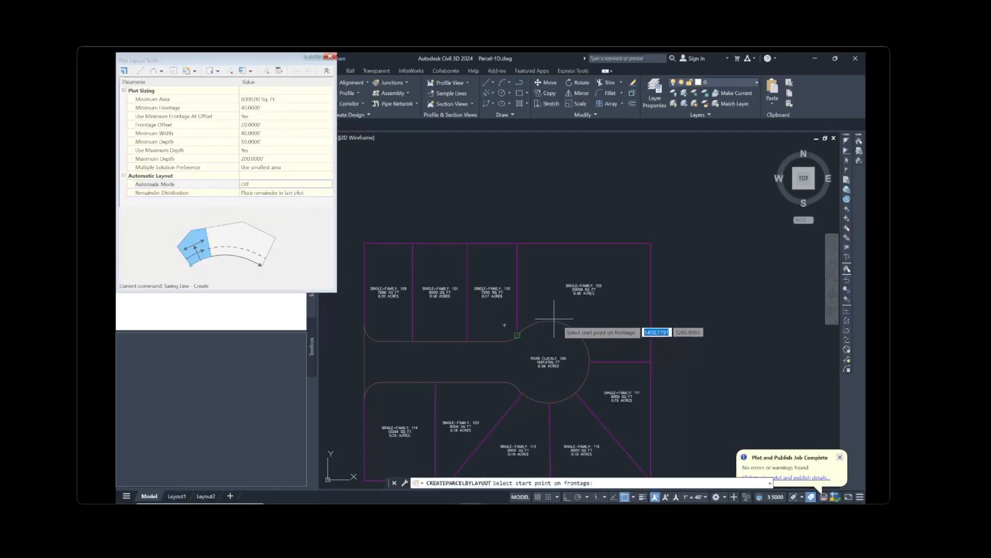
left_click(522, 329)
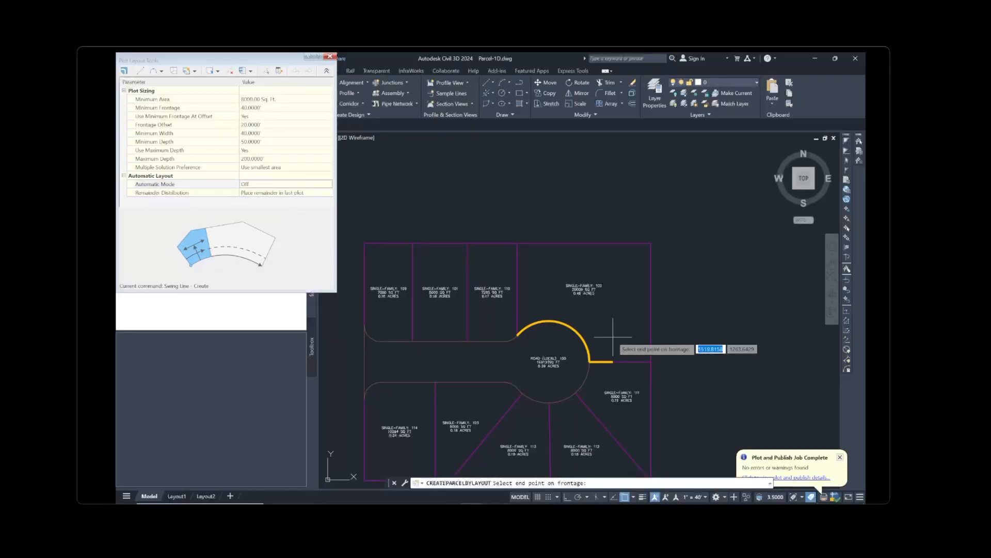
left_click(590, 361)
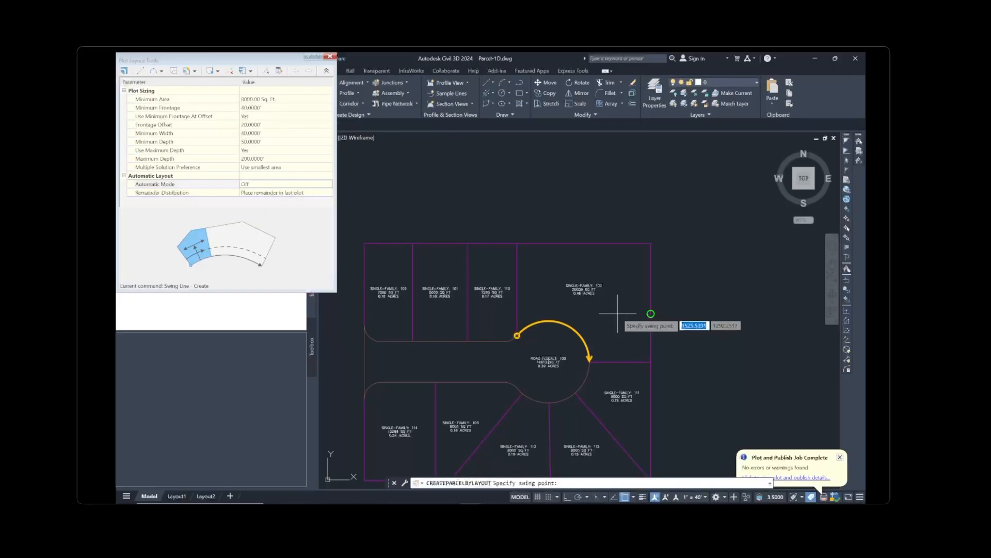
left_click(651, 243)
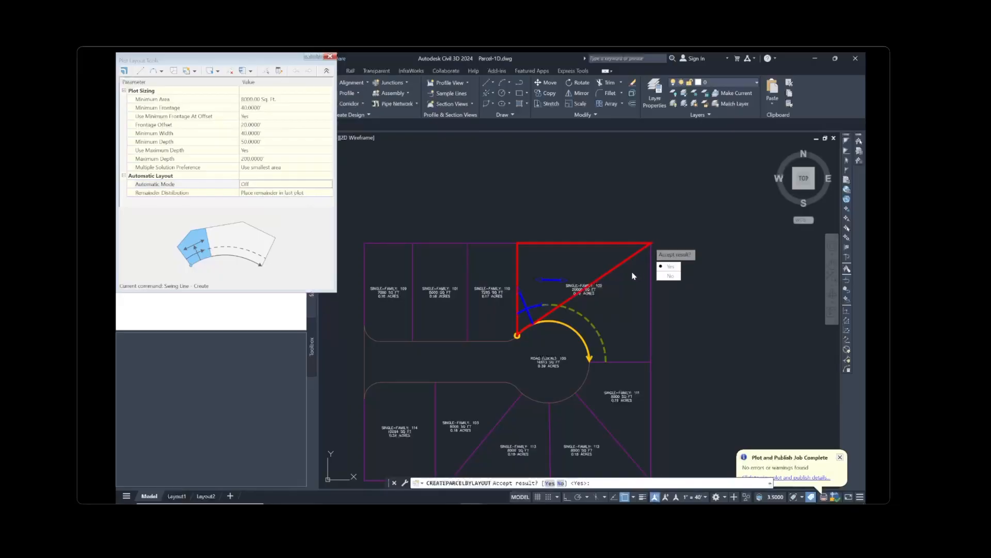
key("Return")
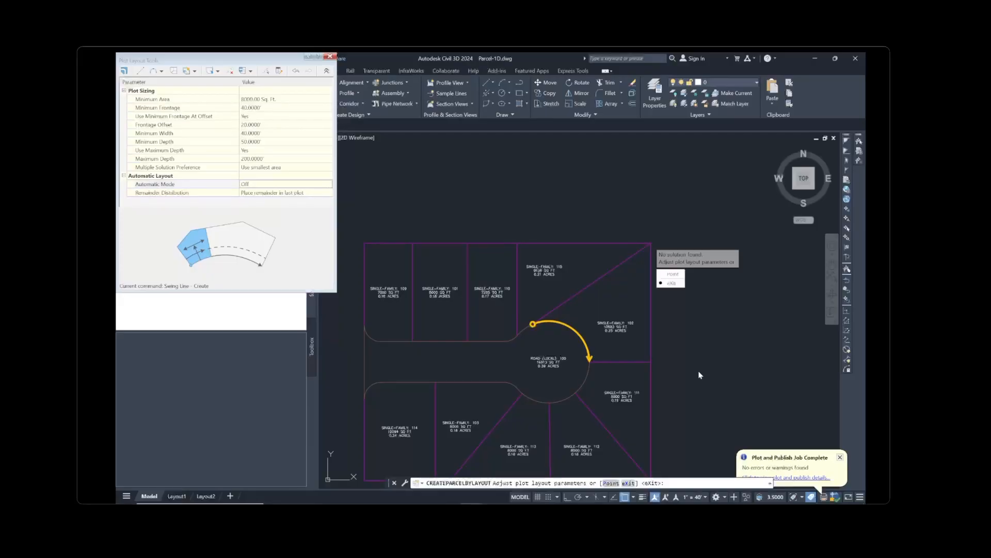
key("Return")
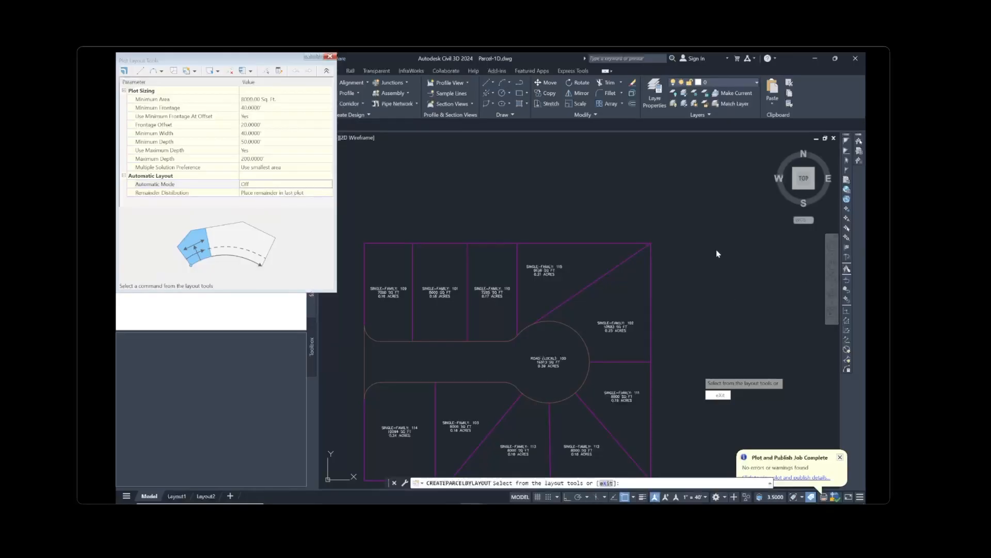
key("Escape")
scroll(679, 298, "down", 4)
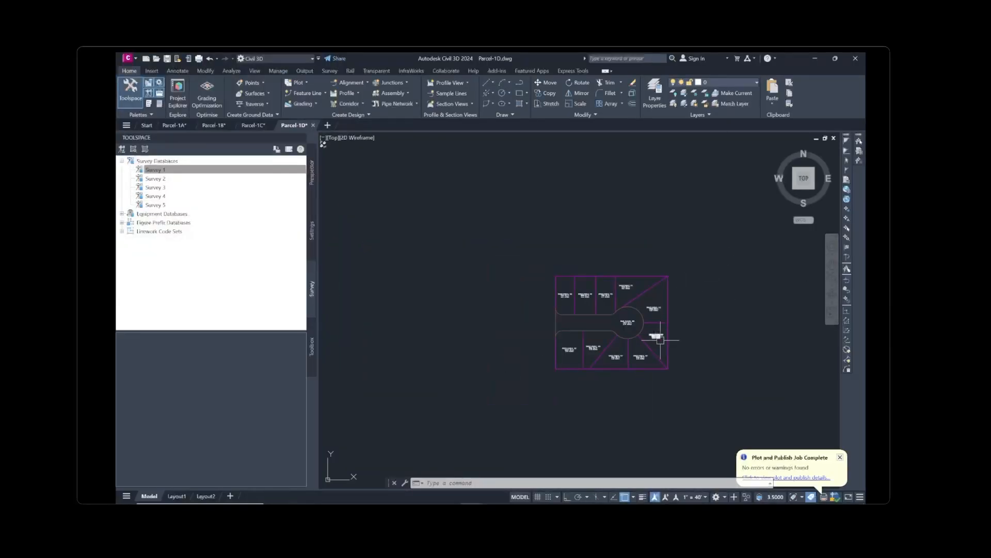
scroll(661, 343, "up", 3)
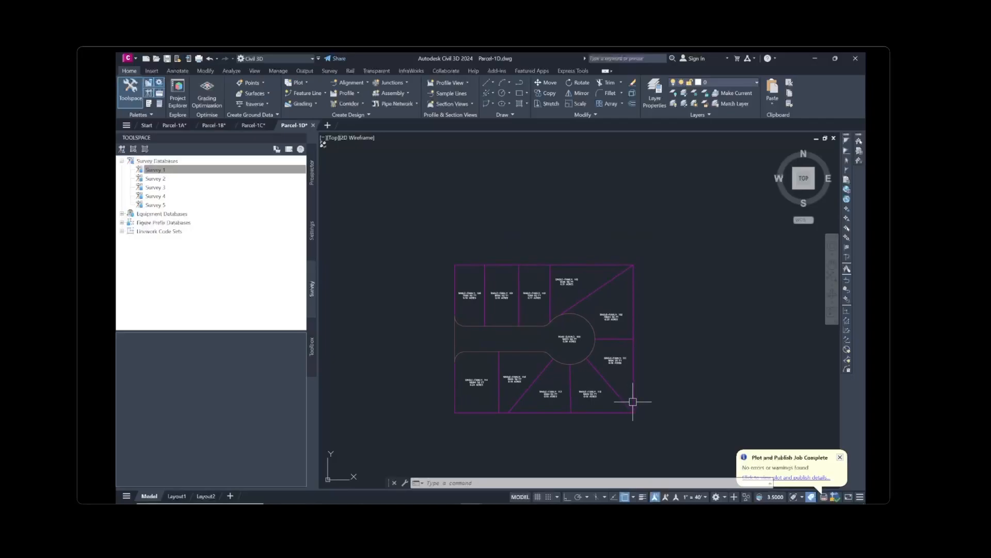
mouse_move(634, 401)
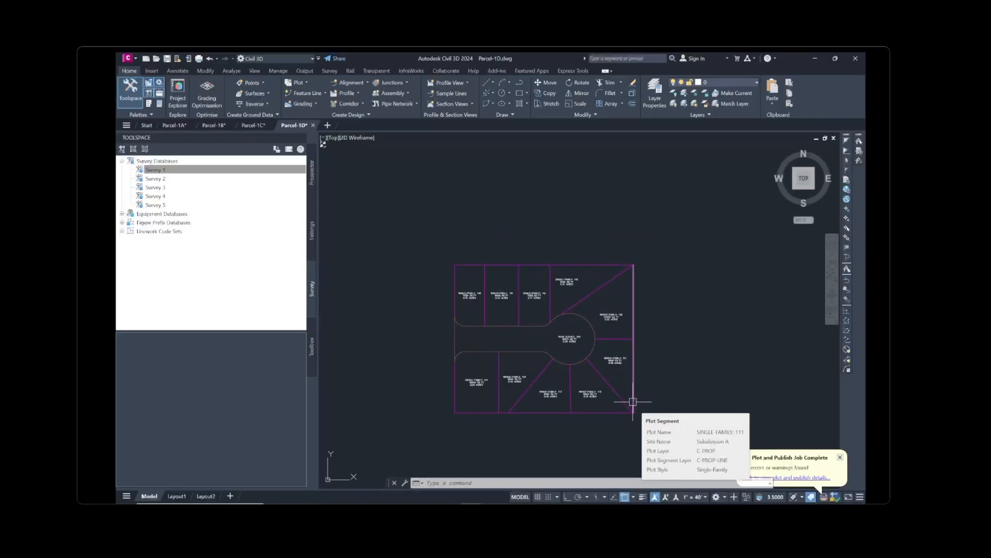
left_click(494, 505)
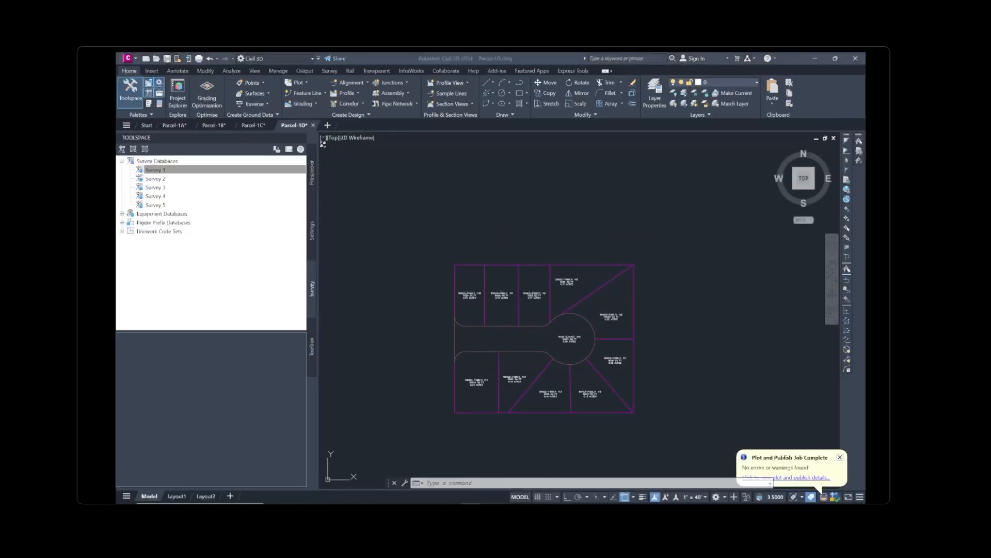
left_click(732, 274)
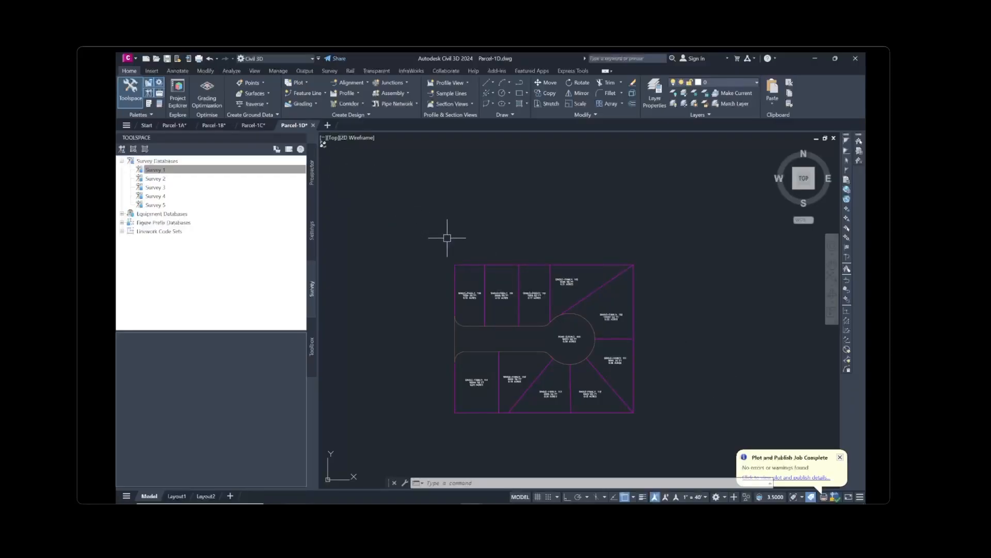
Open Parcel-1E.dwg and zoom in on its subdivision layout
left_click(128, 58)
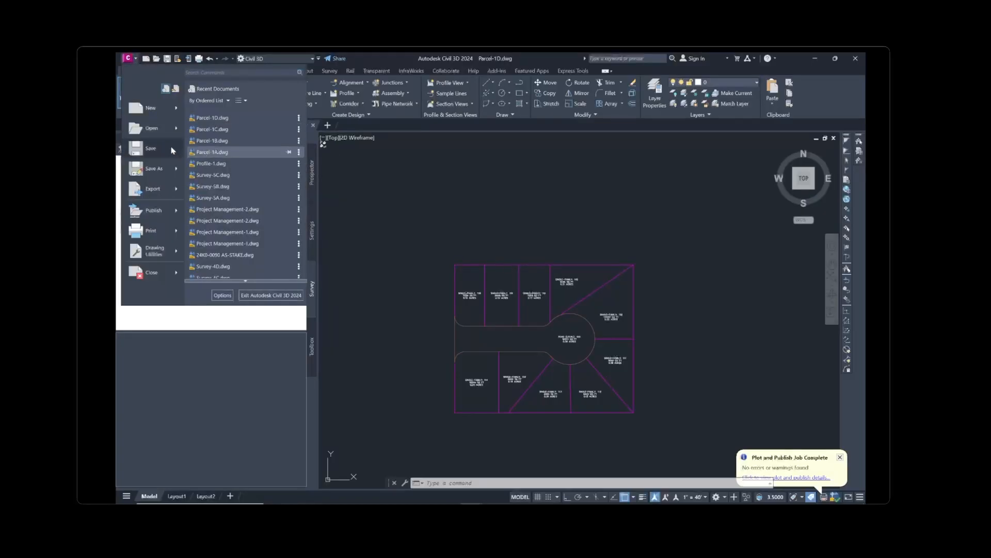
left_click(151, 129)
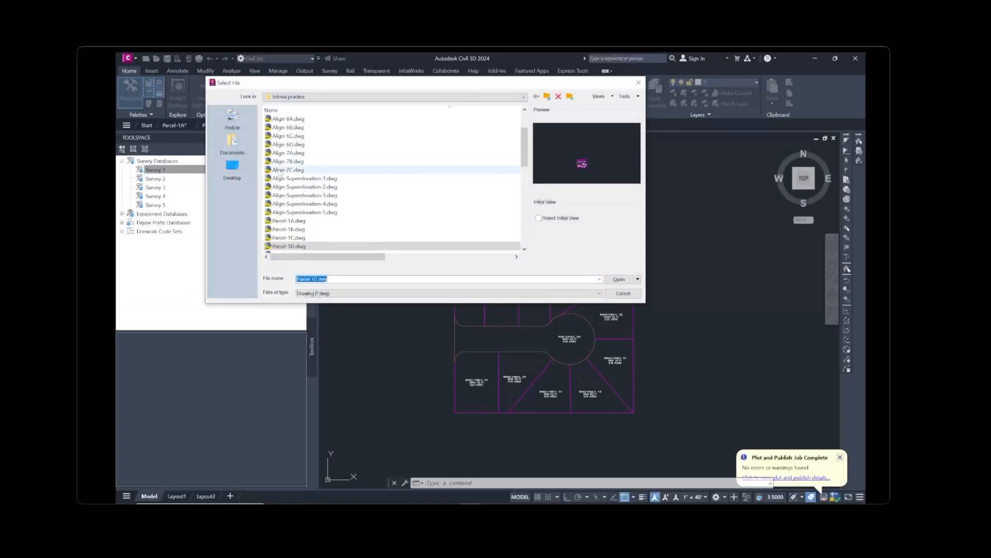
scroll(290, 226, "down", 2)
left_click(289, 204)
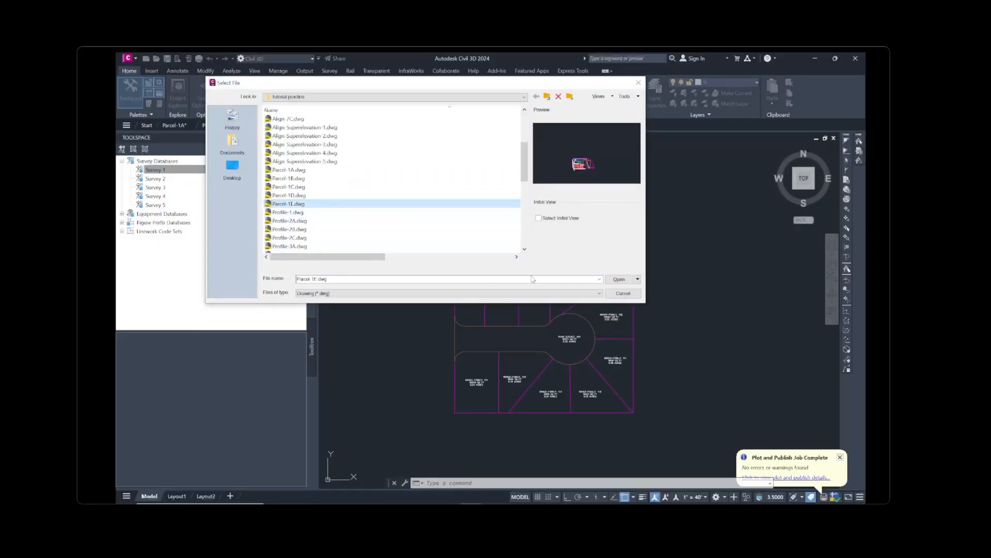
left_click(618, 282)
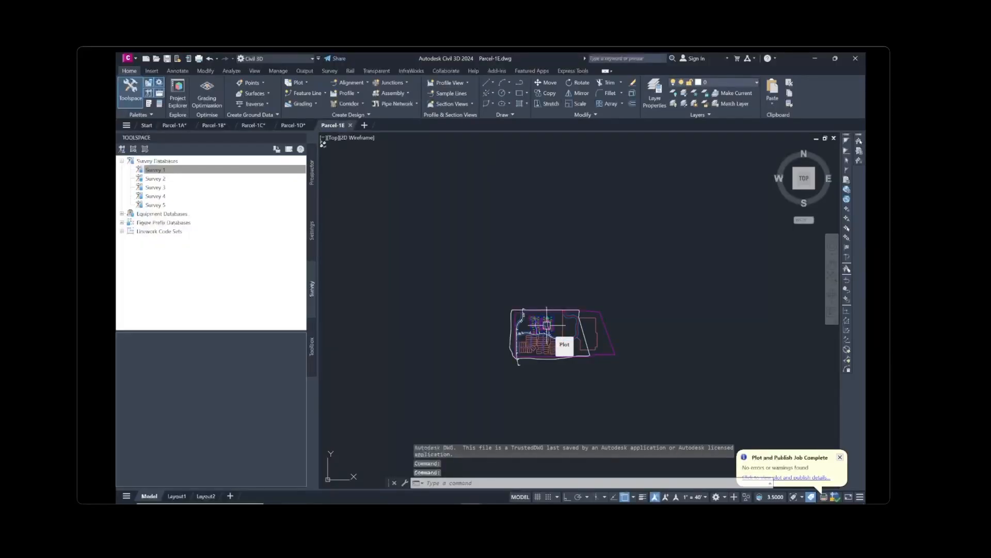
scroll(554, 352, "up", 4)
scroll(551, 344, "up", 2)
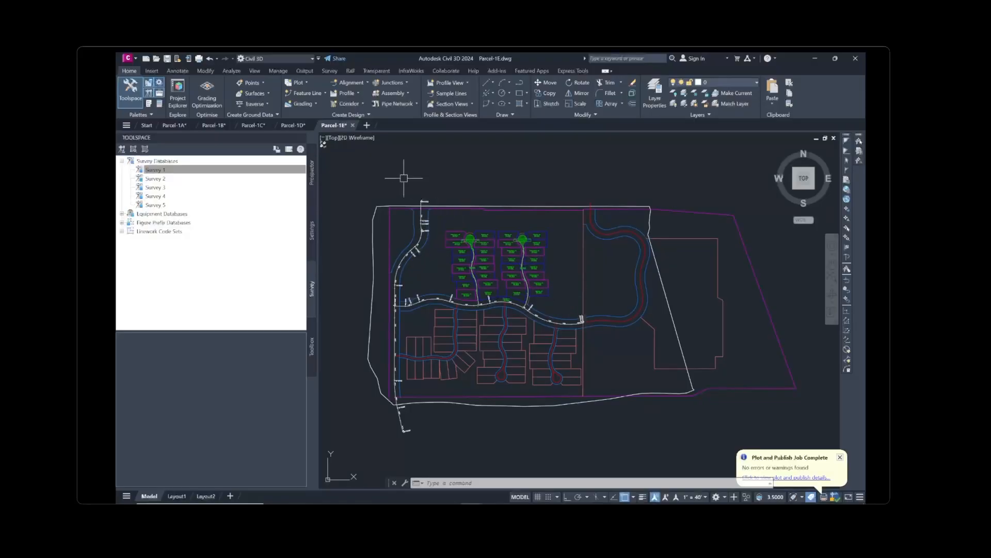
In Prospector, expand Sites > Site 1 > Alignments > Centerline Alignments to list Alignment (1)-(4)
left_click(312, 189)
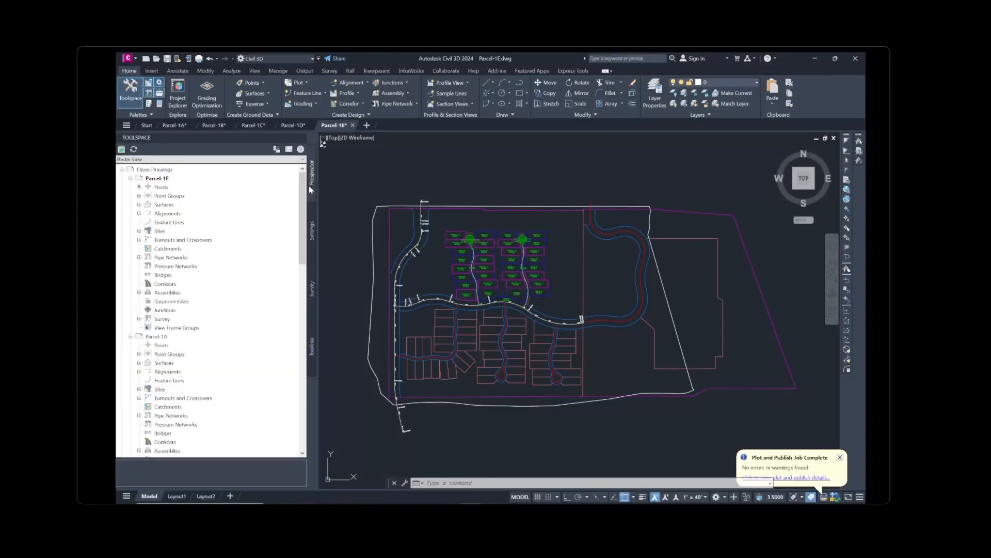
left_click(139, 231)
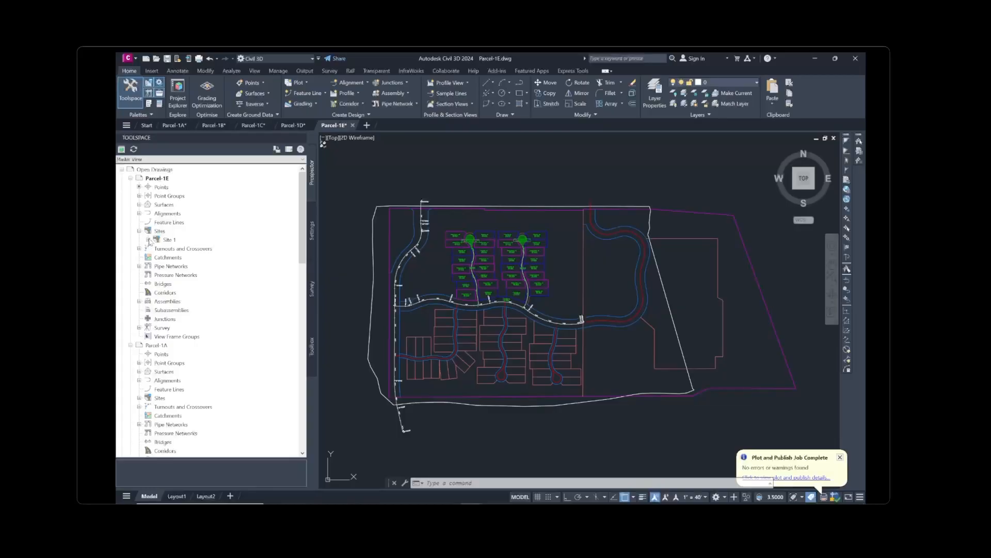
left_click(148, 239)
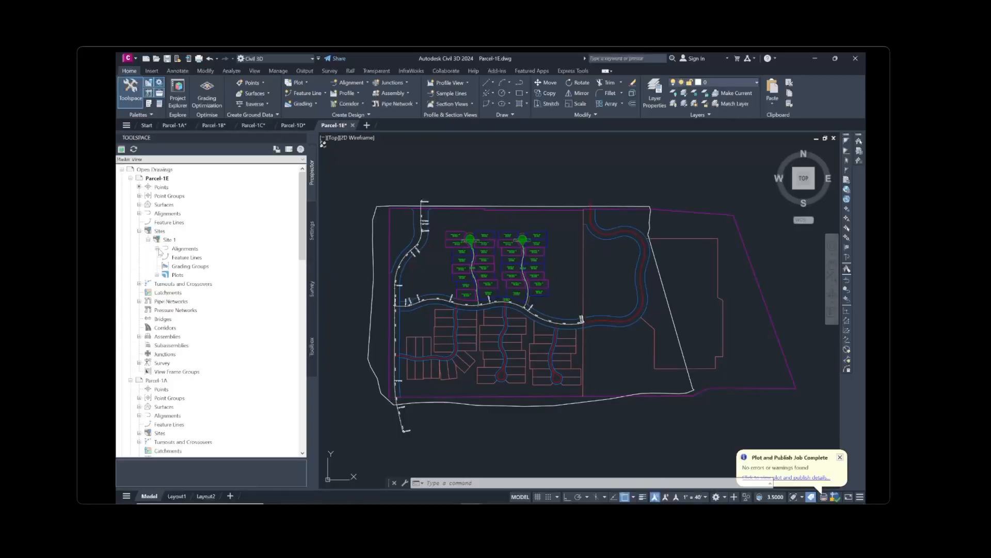
left_click(157, 249)
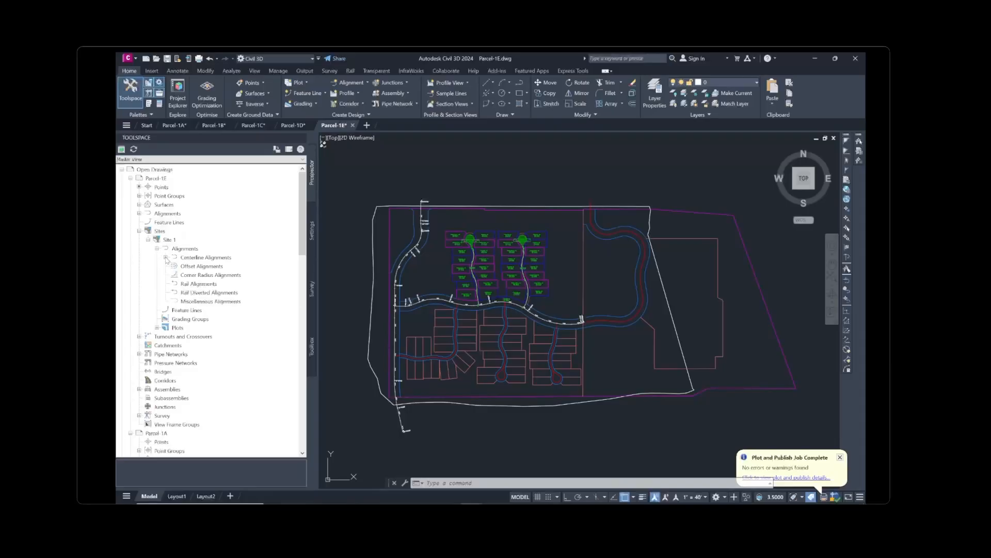
left_click(166, 257)
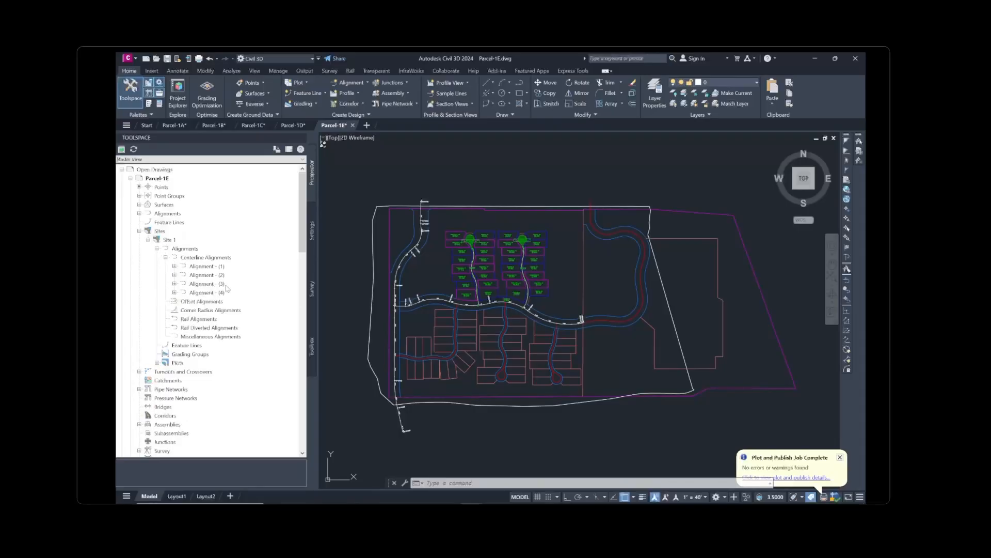
mouse_move(227, 288)
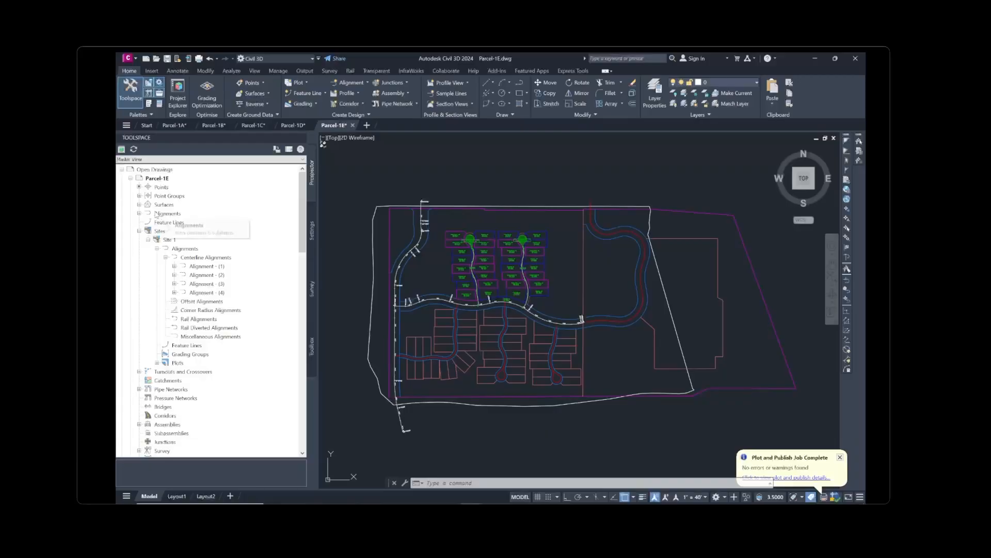
Briefly expand and collapse the drawing's siteless Alignments node
left_click(139, 213)
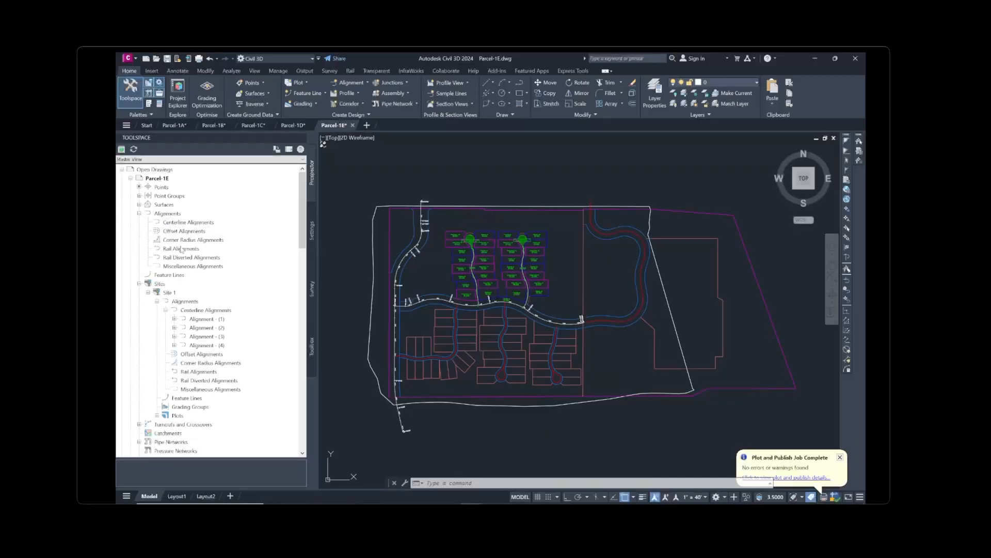
left_click(139, 213)
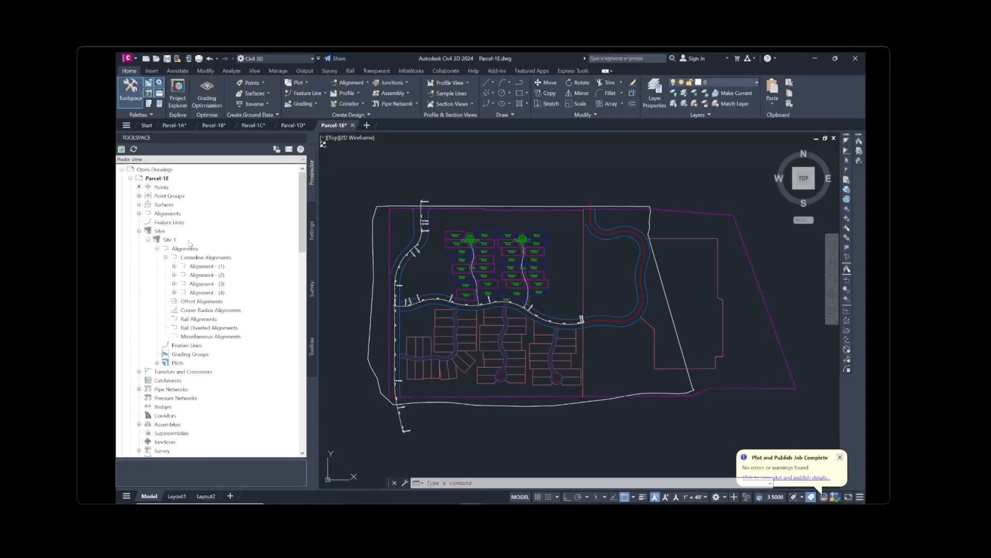
mouse_move(190, 243)
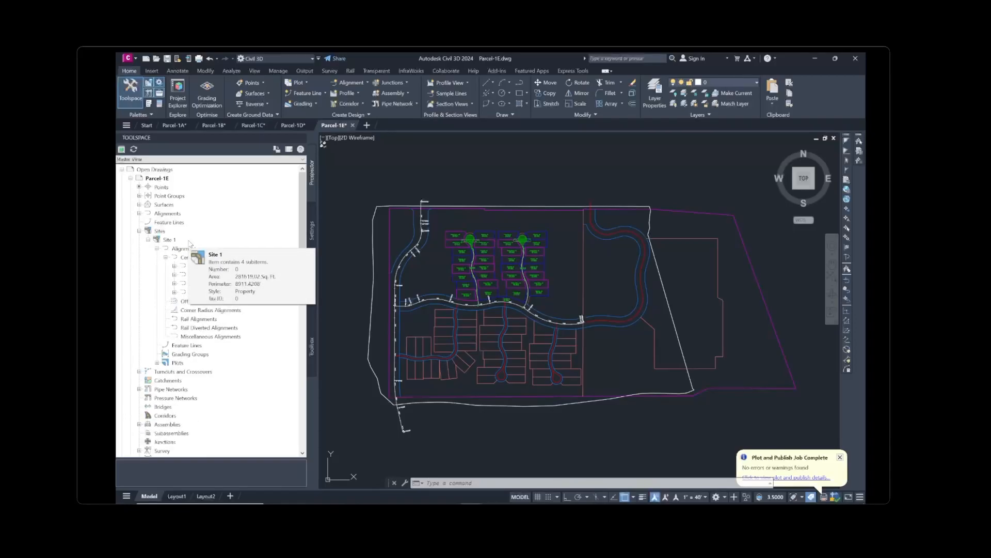
mouse_move(322, 242)
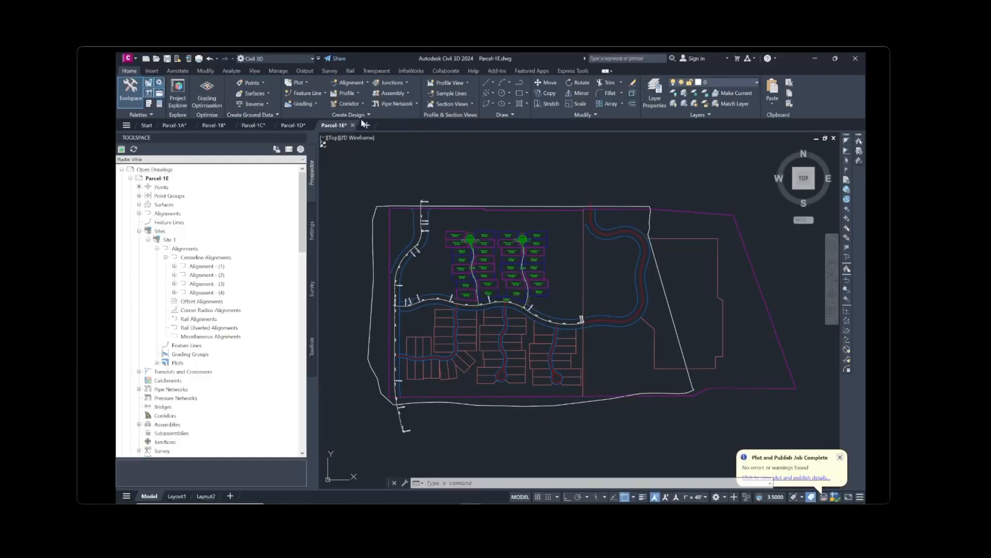
Create a centerline alignment from the middle cul-de-sac polyline with Site set to <None>
left_click(368, 83)
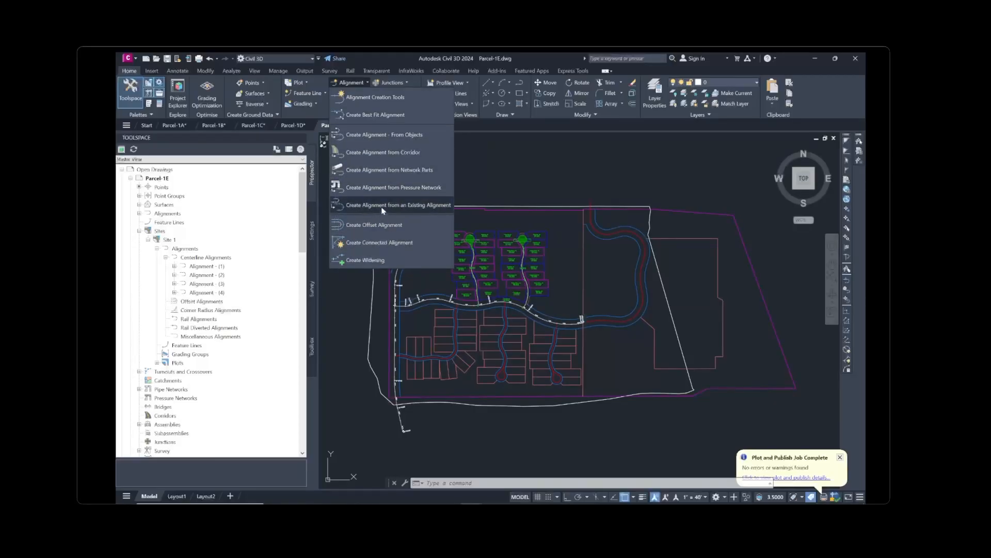
left_click(382, 137)
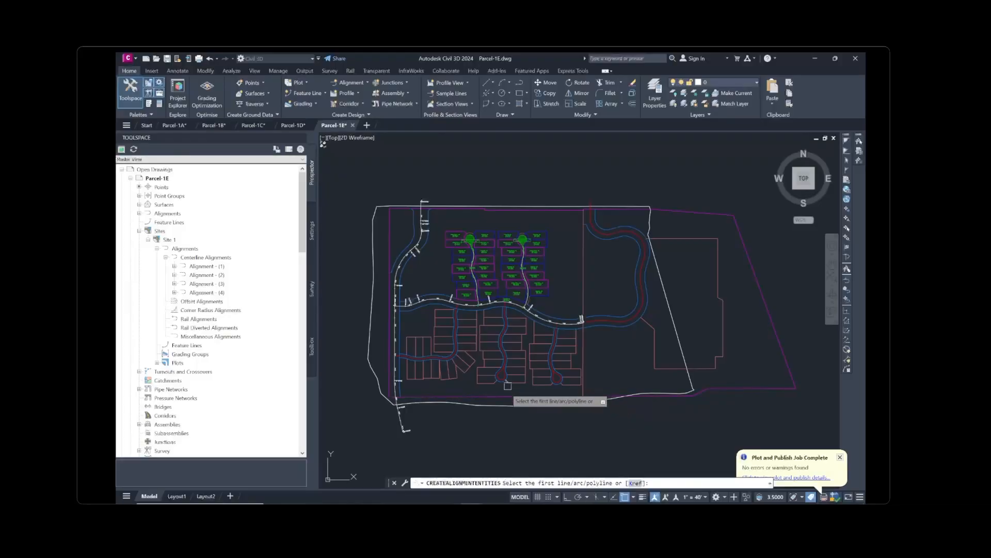
scroll(495, 380, "up", 2)
scroll(505, 373, "up", 3)
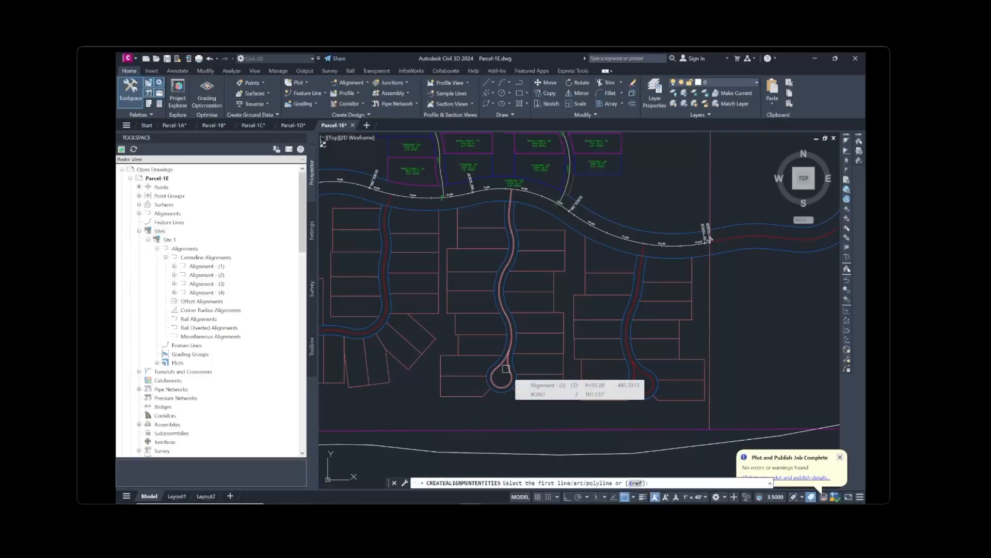
left_click(506, 368)
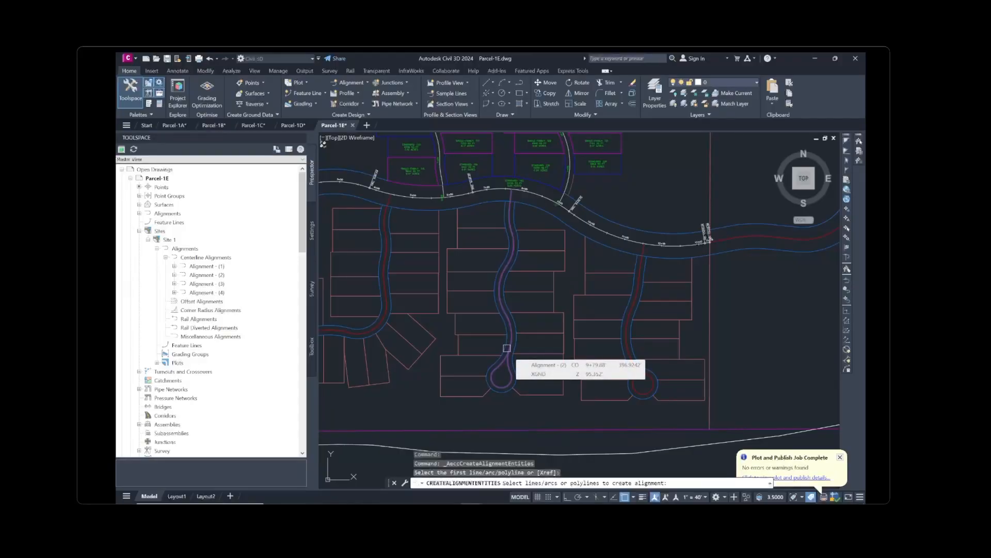
key("Return")
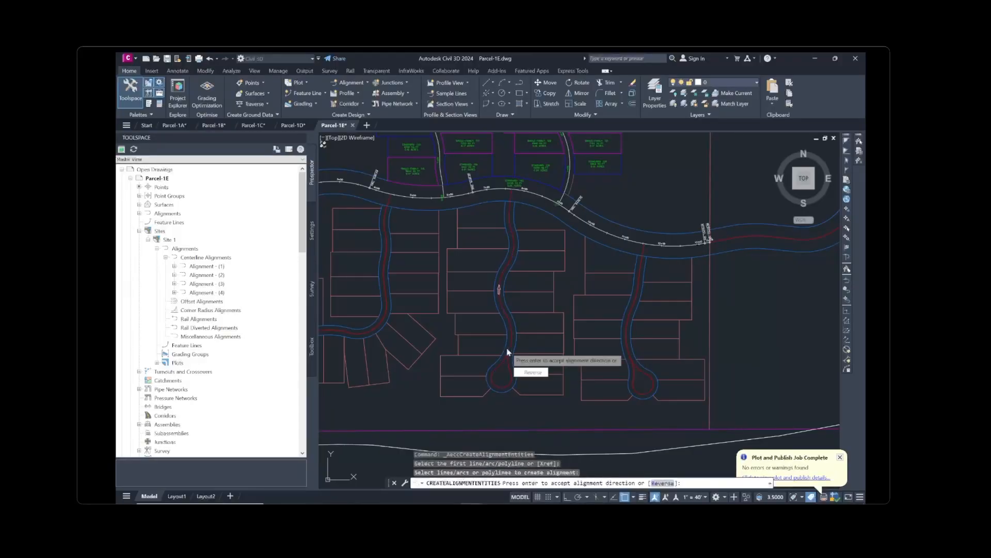
key("Return")
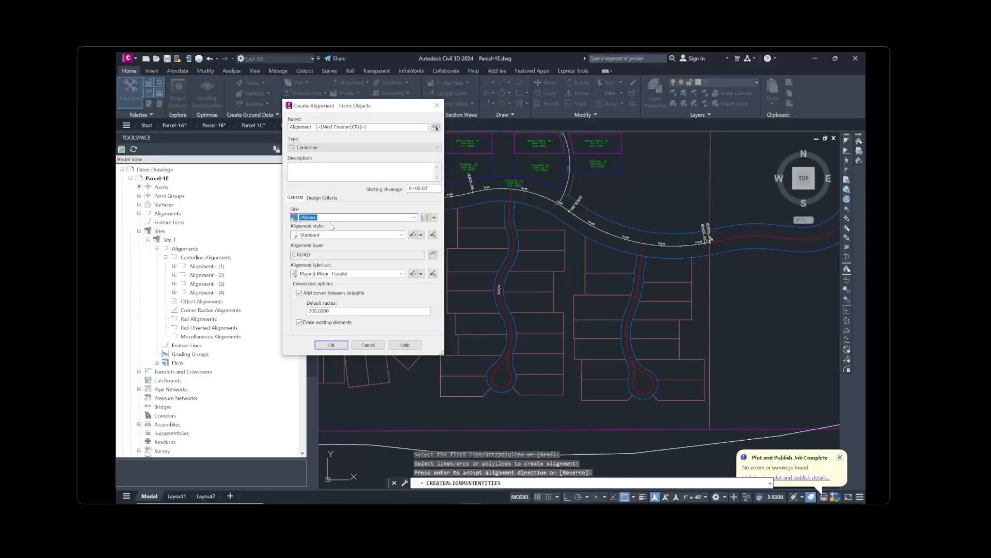
left_click(340, 344)
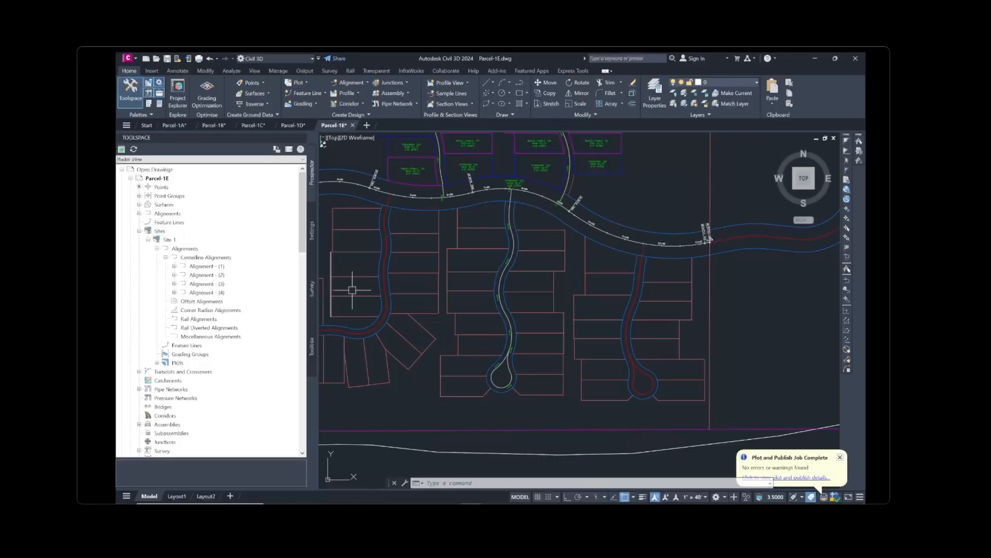
Expand the siteless Centerline Alignments to show Alignment - (5), then expand Site 1's Alignment - (4)
left_click(140, 214)
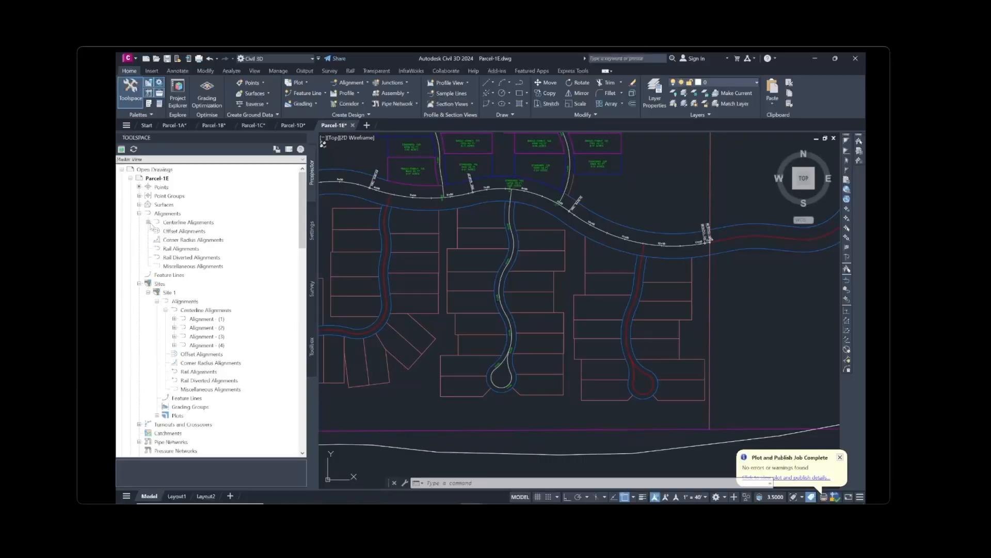
left_click(149, 222)
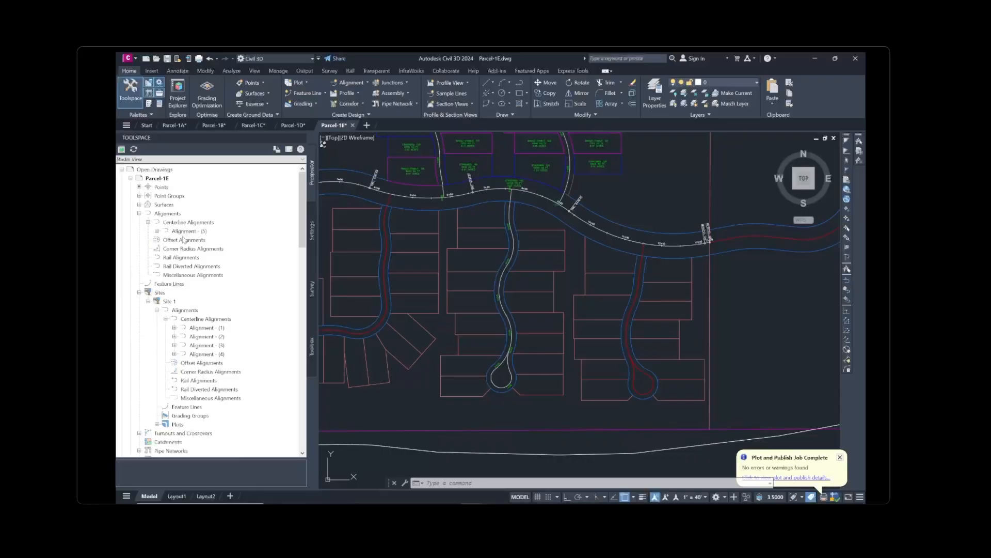
mouse_move(197, 235)
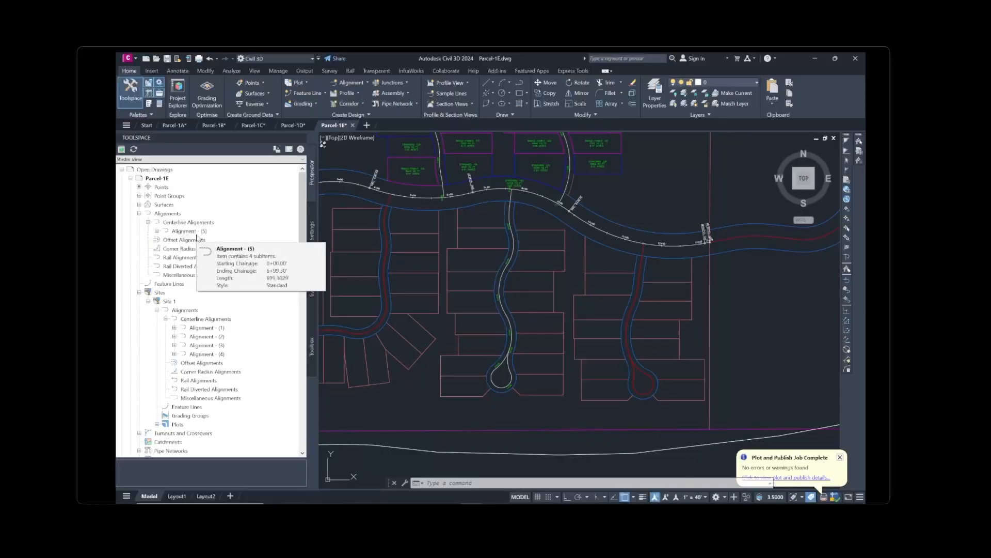
scroll(547, 308, "down", 2)
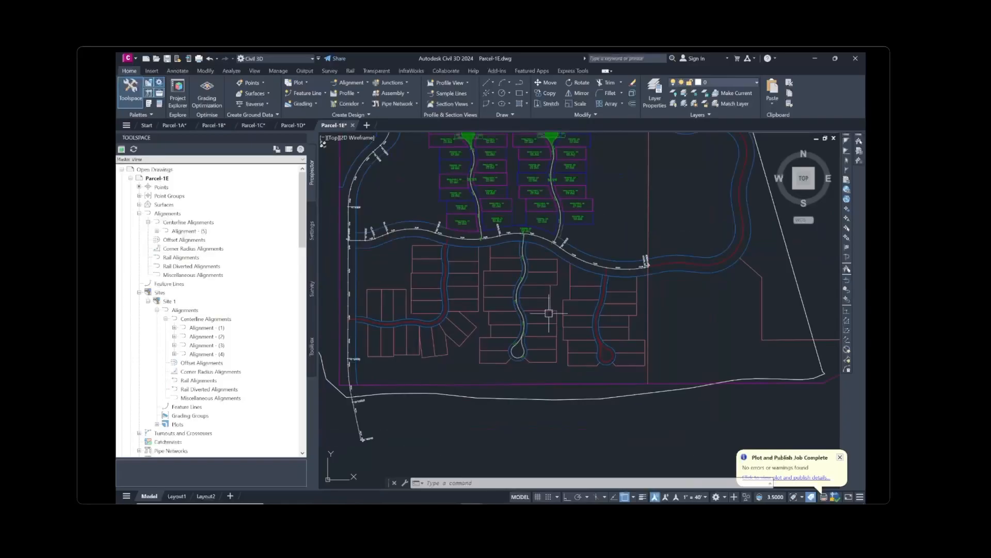
scroll(522, 440, "down", 2)
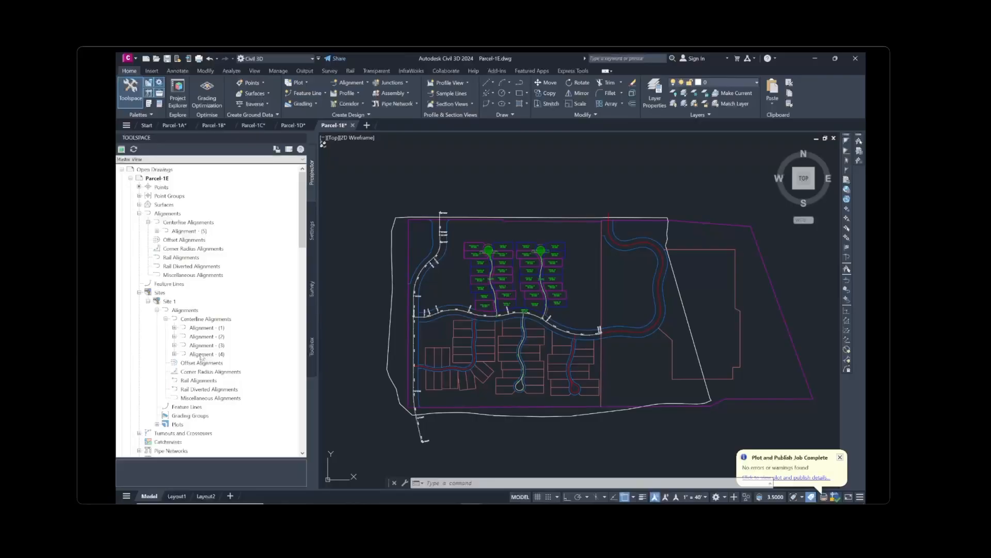
mouse_move(201, 355)
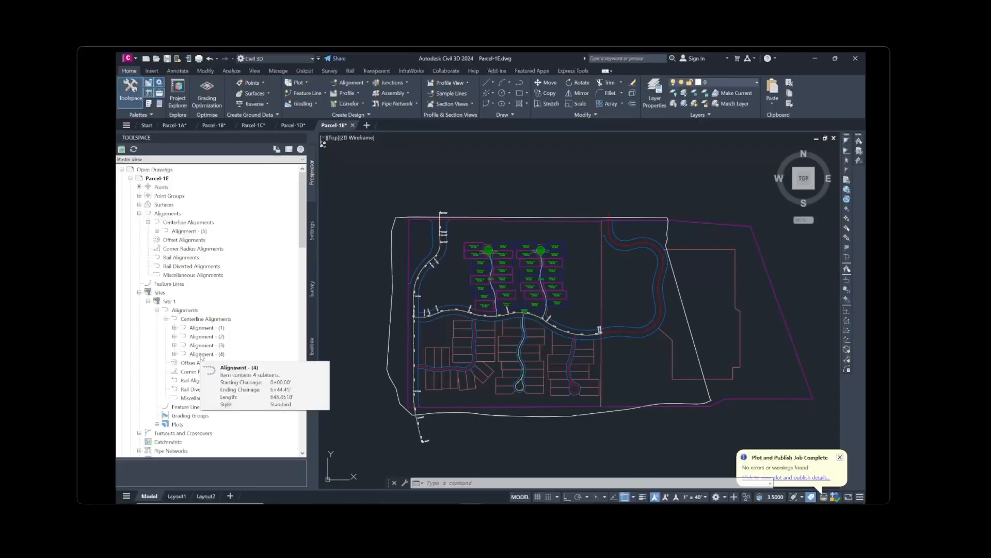
left_click(175, 354)
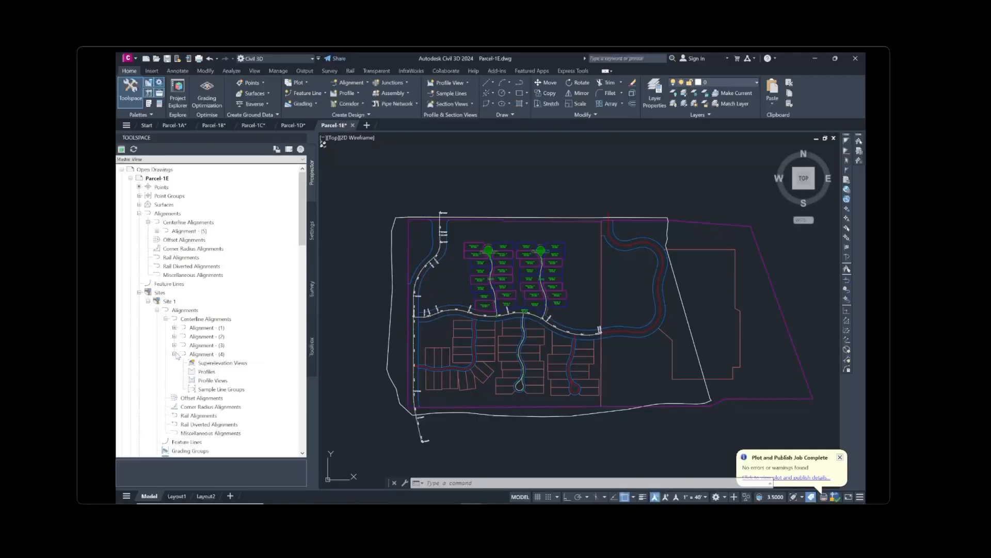
Move Alignment - (4) out of Site 1 to destination site <None>
right_click(206, 354)
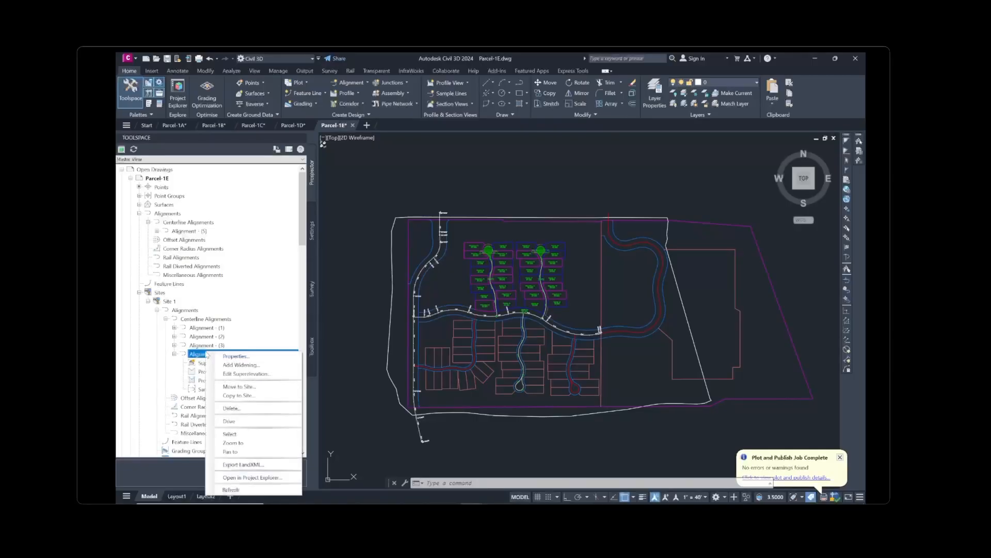
left_click(241, 387)
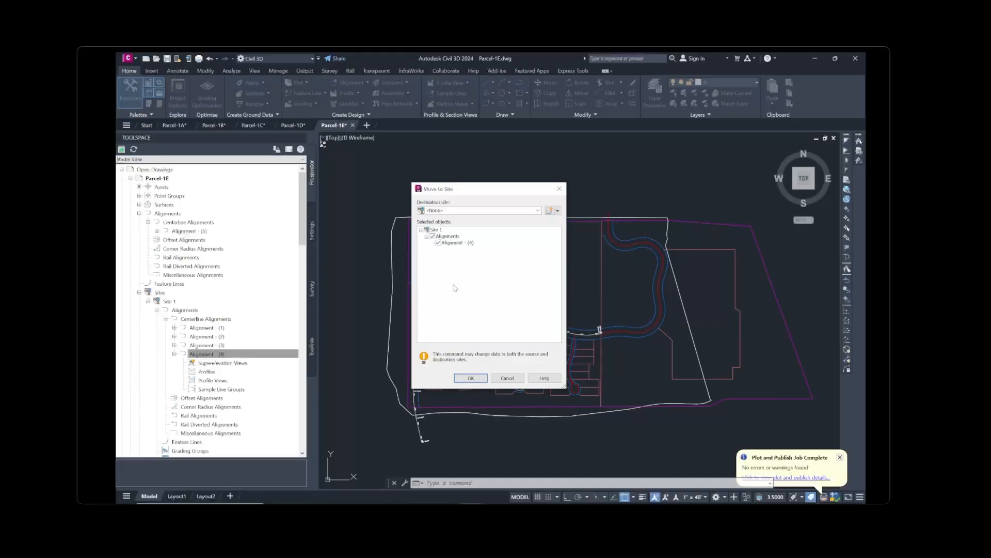
left_click(476, 211)
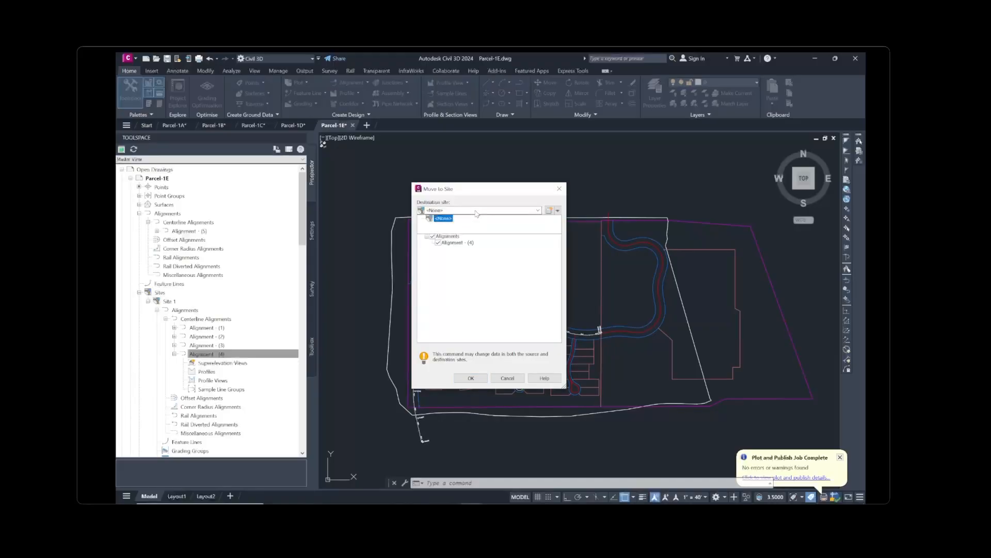
left_click(476, 213)
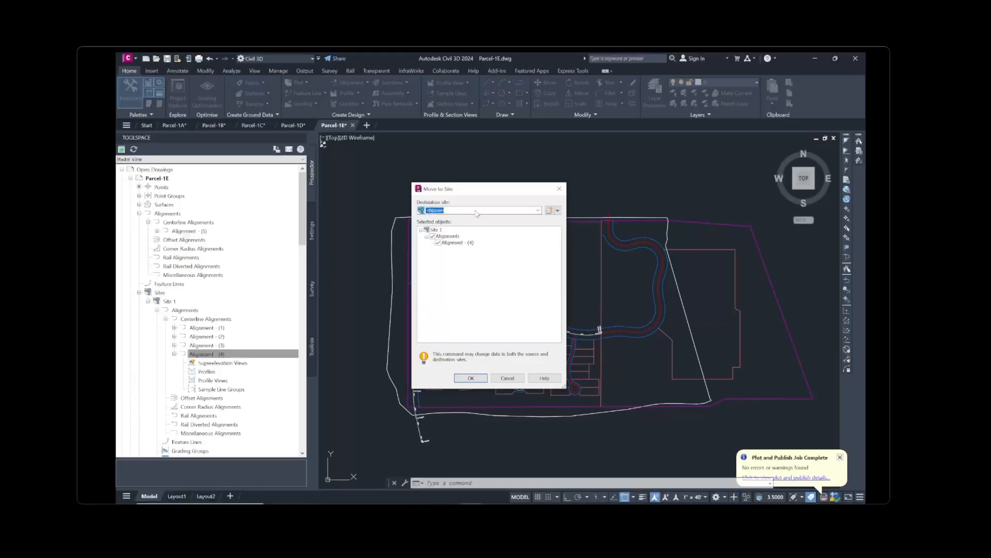
left_click(471, 378)
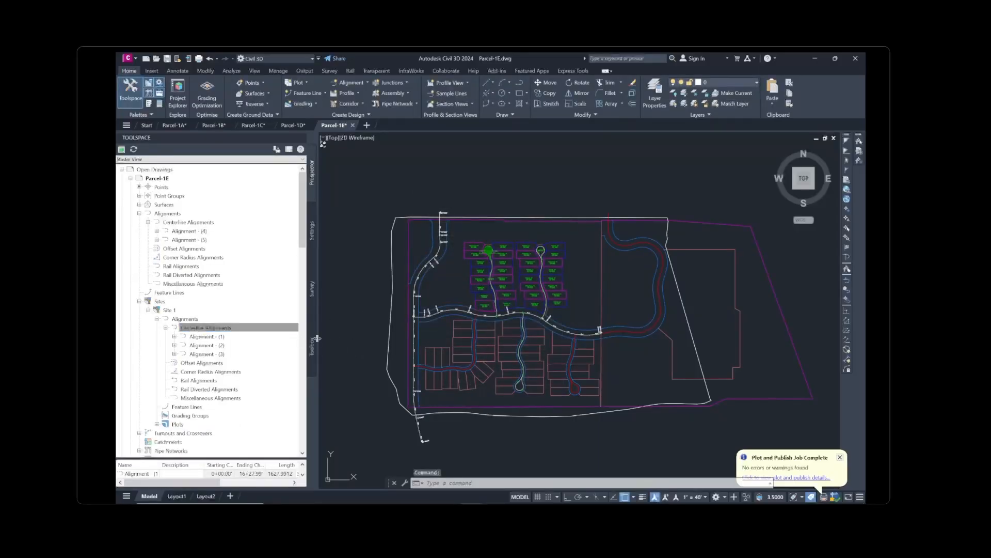